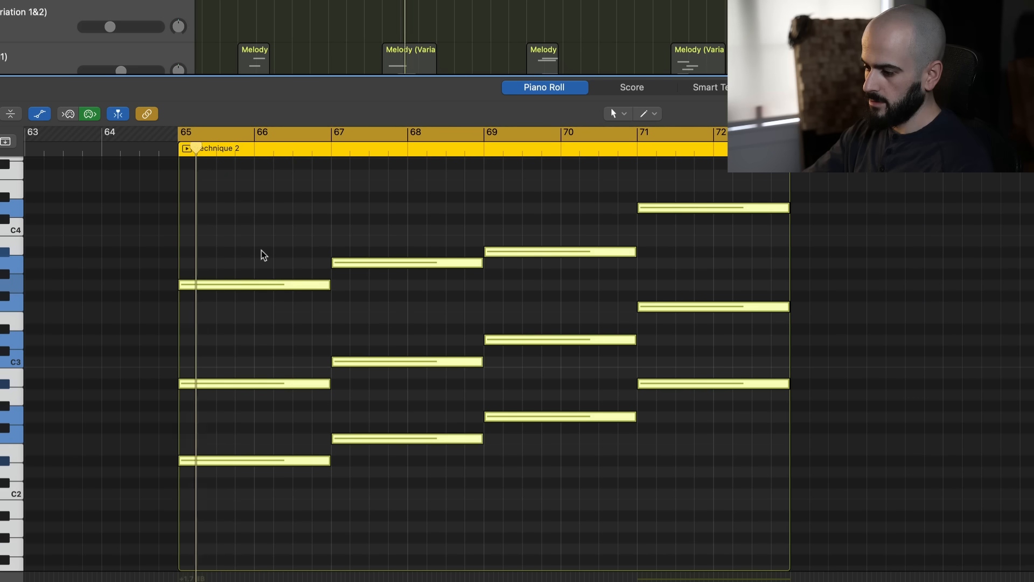
Transpose all the technique 2 chord notes down 12 semitones, putting the lowest on D#1, and play them back
{"action": "scroll", "coordinate": [261, 249], "scroll_direction": "down", "scroll_amount": 5}
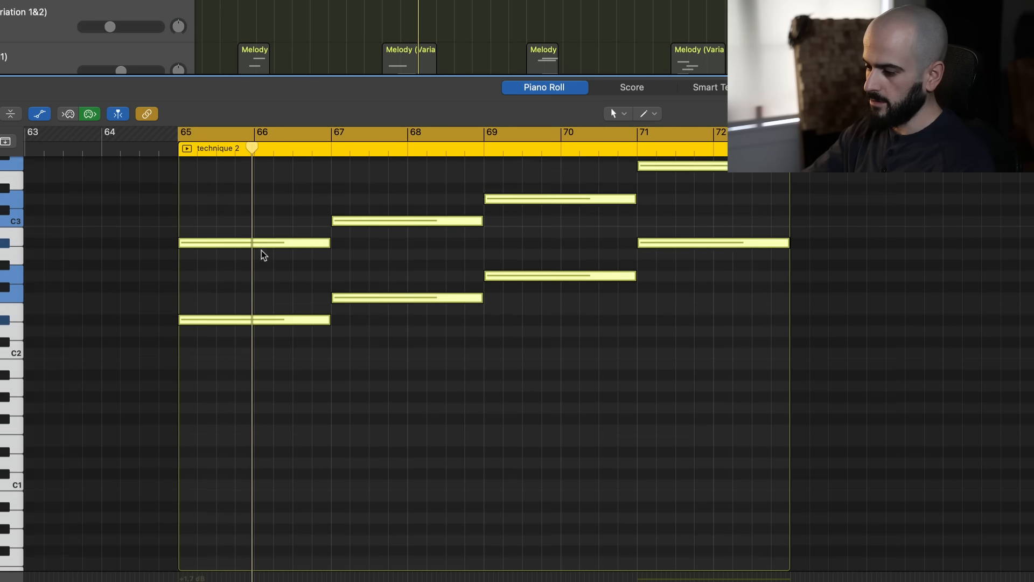
{"action": "left_click_drag", "start_coordinate": [243, 321], "coordinate": [241, 454]}
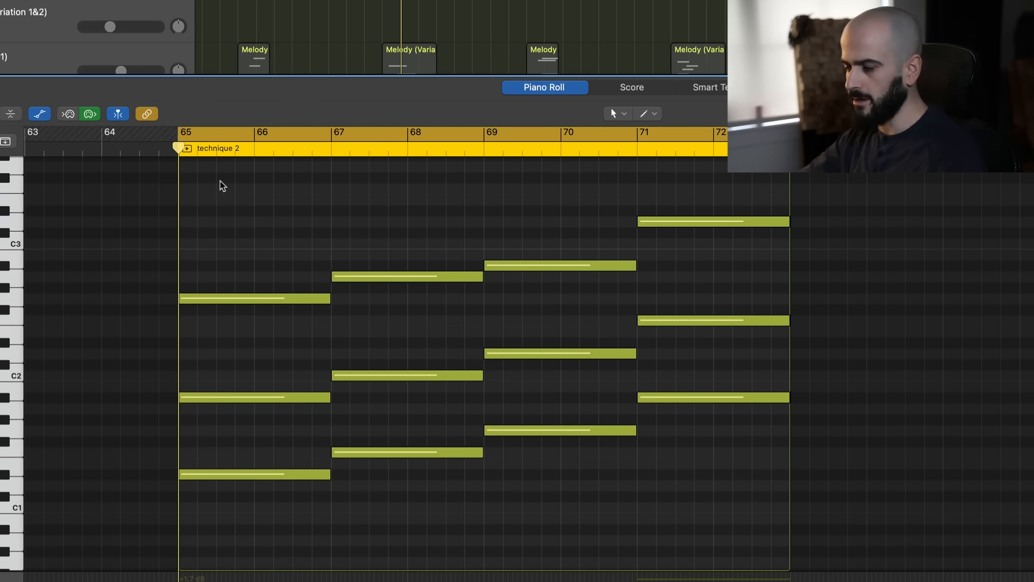
{"action": "key", "text": "space"}
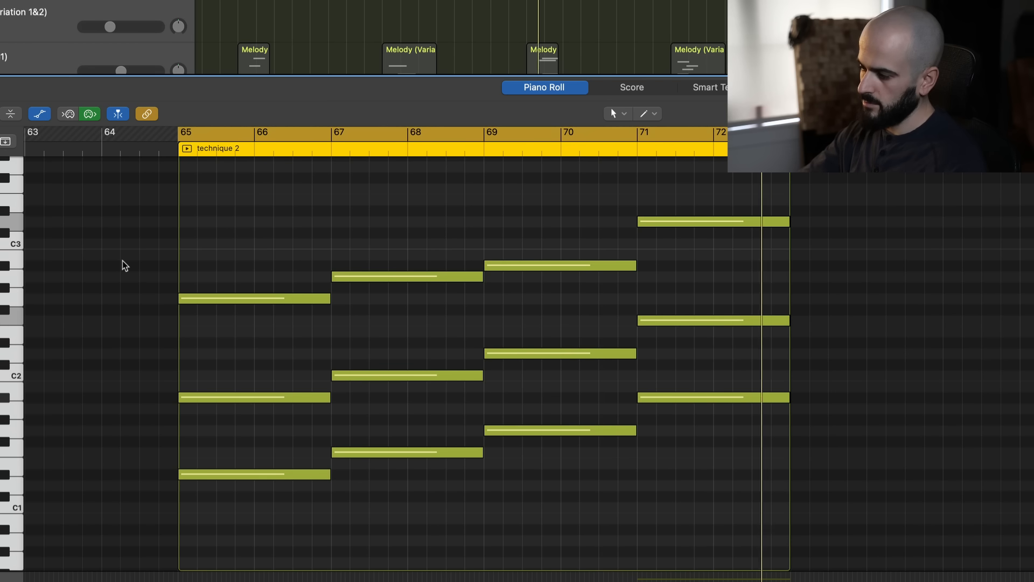
{"action": "key", "text": "space"}
{"action": "key", "text": "space"}
Delete the chord at bar 67 and extend the bar 65 chord's notes to bar 69
{"action": "left_click_drag", "start_coordinate": [414, 507], "coordinate": [408, 255]}
{"action": "key", "text": "Delete"}
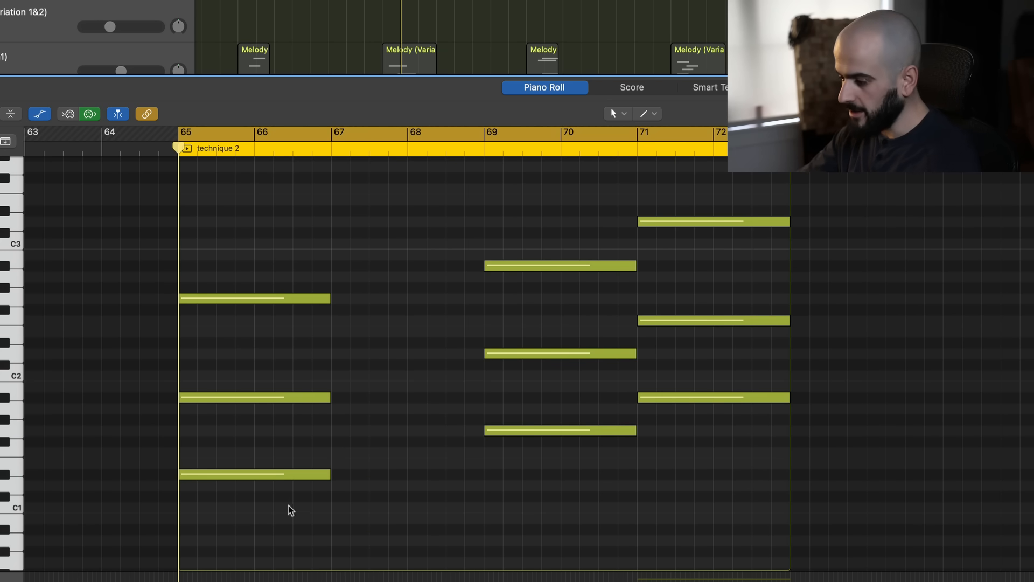
{"action": "left_click_drag", "start_coordinate": [291, 508], "coordinate": [300, 262]}
{"action": "left_click_drag", "start_coordinate": [327, 294], "coordinate": [485, 308]}
Select the notes of the chord at bar 69, and those of the chord at bar 71
{"action": "left_click", "coordinate": [535, 329]}
{"action": "left_click_drag", "start_coordinate": [523, 459], "coordinate": [560, 195]}
{"action": "left_click_drag", "start_coordinate": [680, 203], "coordinate": [678, 456]}
{"action": "left_click", "coordinate": [677, 459]}
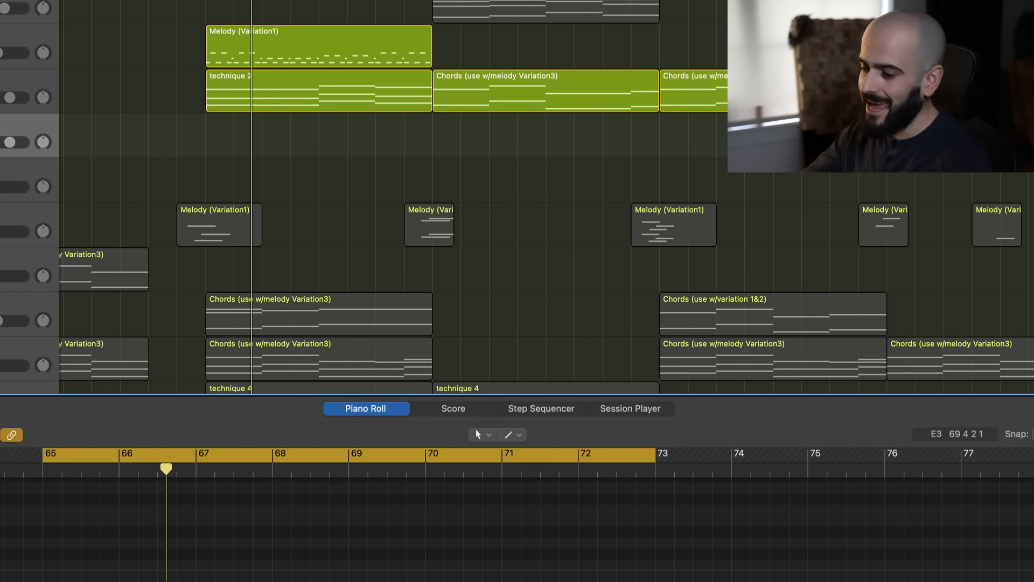
Open the Serum instrument of the Chords track and reset it to the Init preset
{"action": "key", "text": "v"}
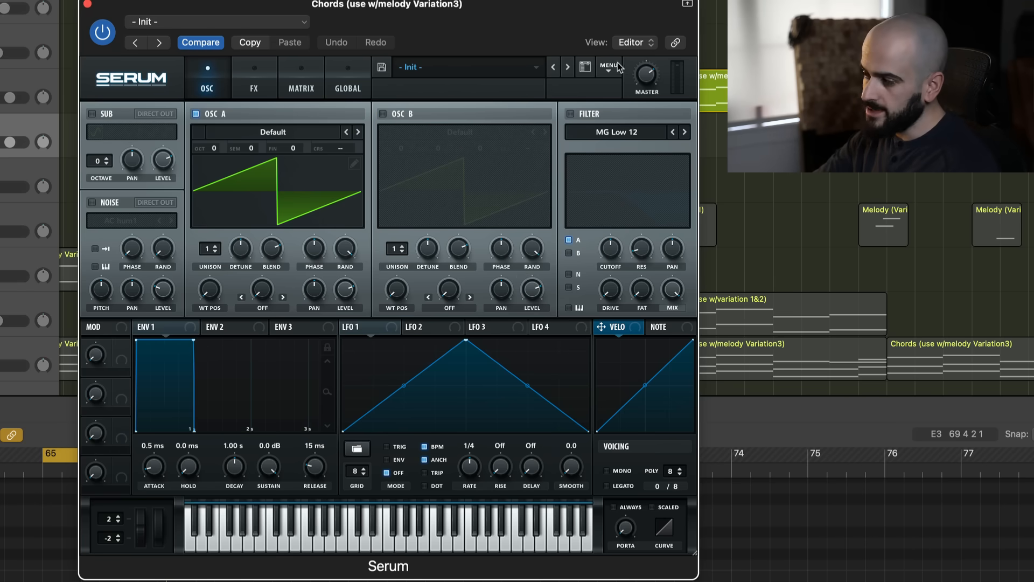
{"action": "left_click", "coordinate": [613, 70]}
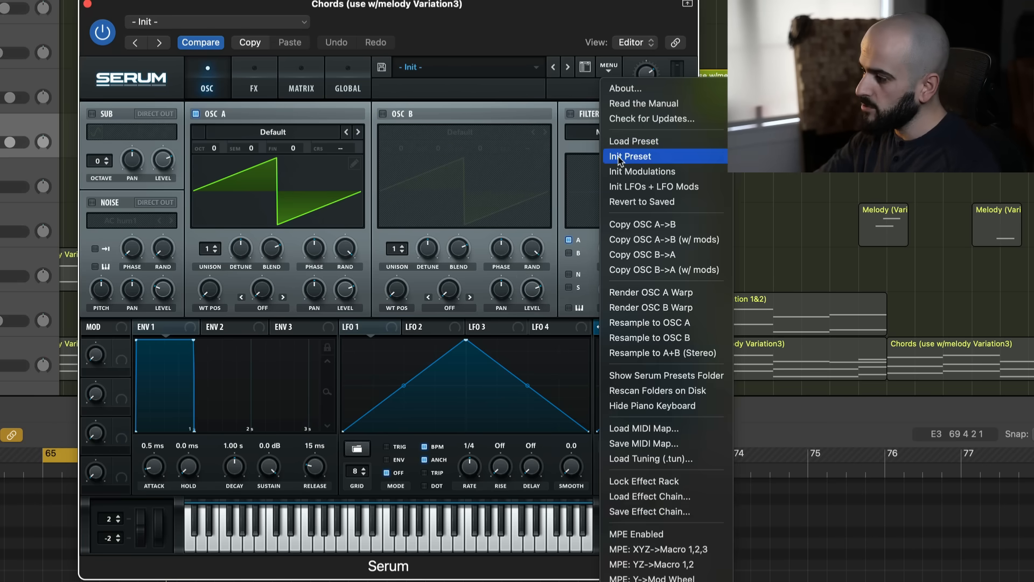
{"action": "left_click", "coordinate": [620, 155]}
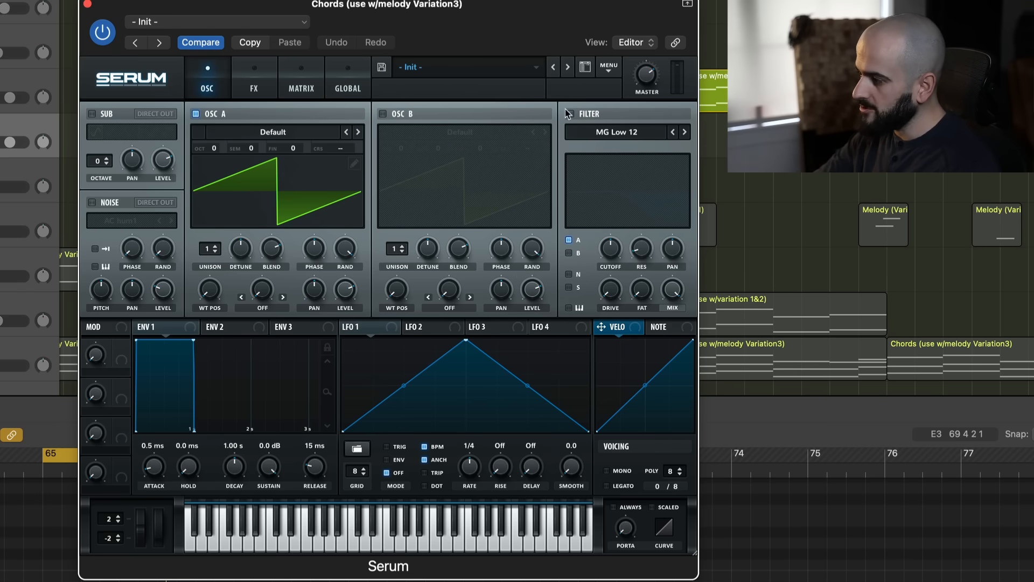
Enable the filter as MG Low 24 with the cutoff at about 742 Hz, and raise the Env 1 attack
{"action": "left_click", "coordinate": [569, 114]}
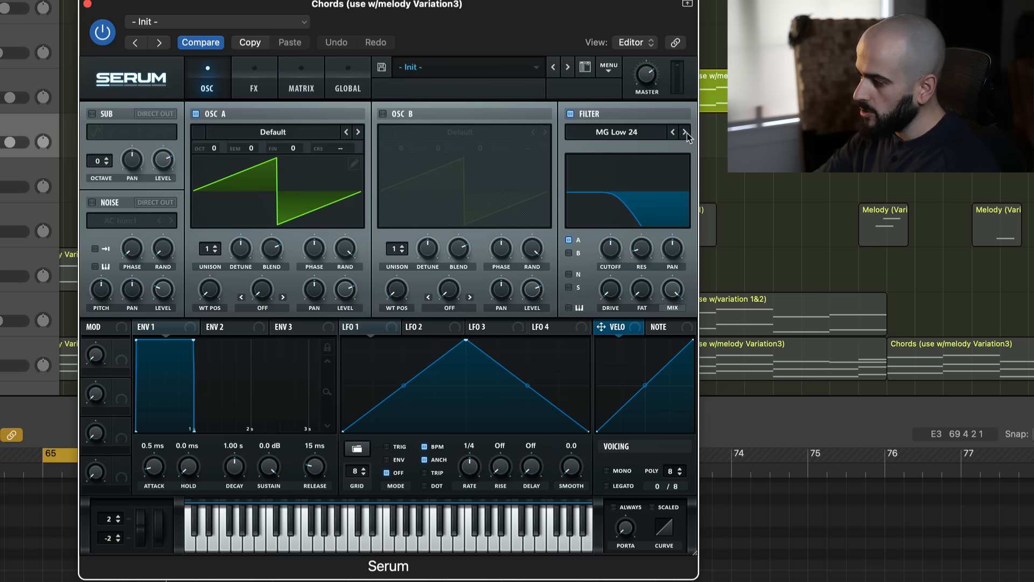
{"action": "left_click_drag", "start_coordinate": [607, 248], "coordinate": [616, 246]}
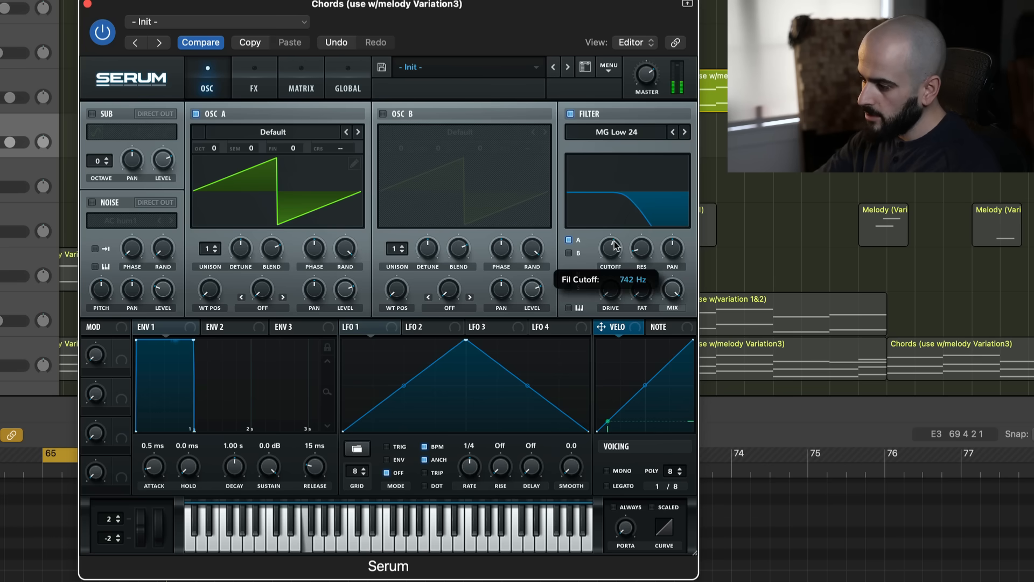
{"action": "left_click_drag", "start_coordinate": [154, 474], "coordinate": [162, 425]}
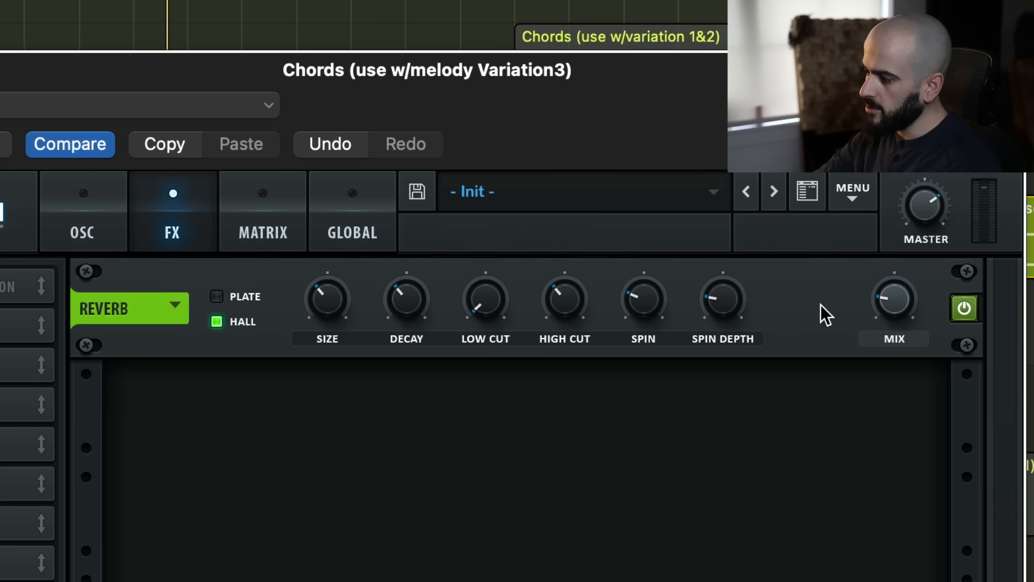
Raise the Hall reverb's mix to maximum and adjust its decay
{"action": "left_click_drag", "start_coordinate": [888, 307], "coordinate": [889, 269]}
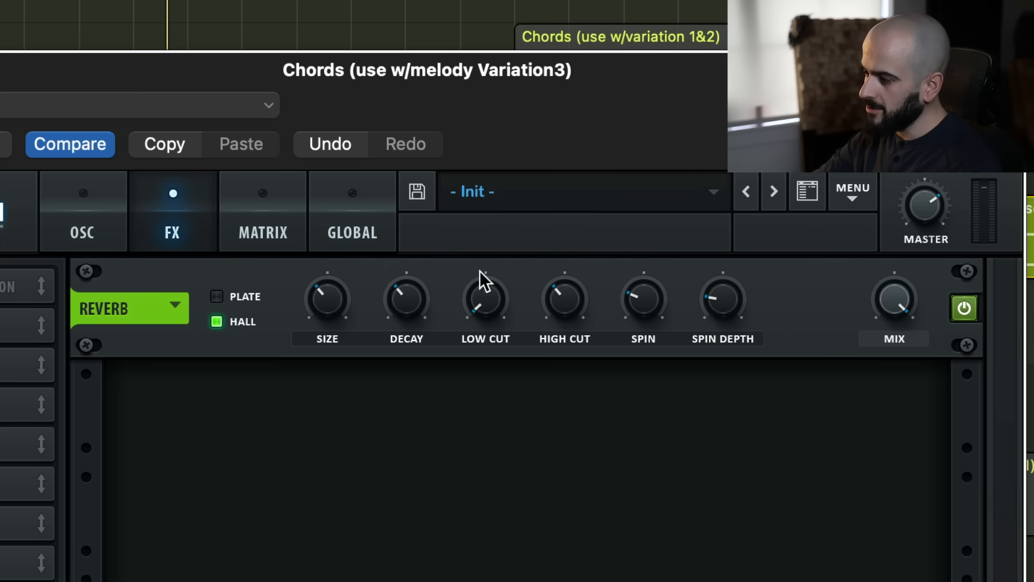
{"action": "mouse_move", "coordinate": [405, 279]}
{"action": "left_click_drag", "start_coordinate": [416, 215], "coordinate": [425, 171]}
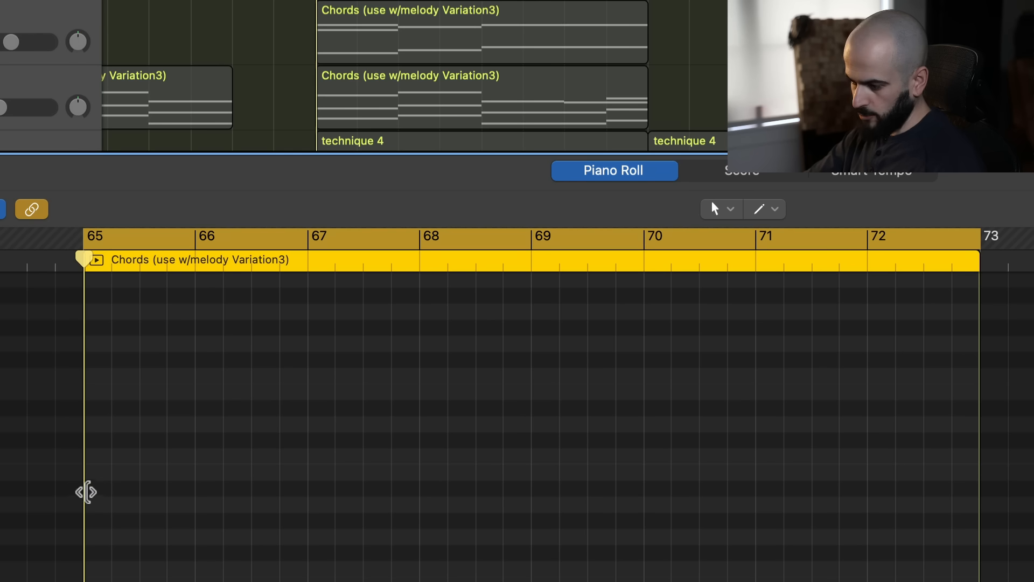
Draw single long notes starting at bars 65, 69 and 71 in the empty Chords region and play them back
{"action": "left_click", "coordinate": [92, 489]}
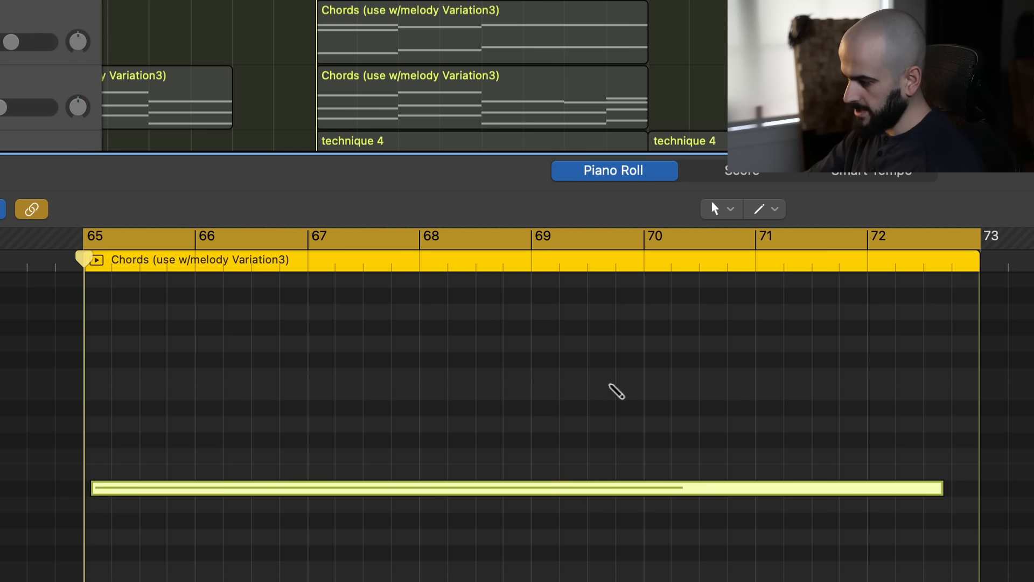
{"action": "left_click", "coordinate": [531, 391]}
{"action": "left_click_drag", "start_coordinate": [572, 396], "coordinate": [574, 385]}
{"action": "left_click", "coordinate": [757, 457]}
{"action": "left_click", "coordinate": [786, 464]}
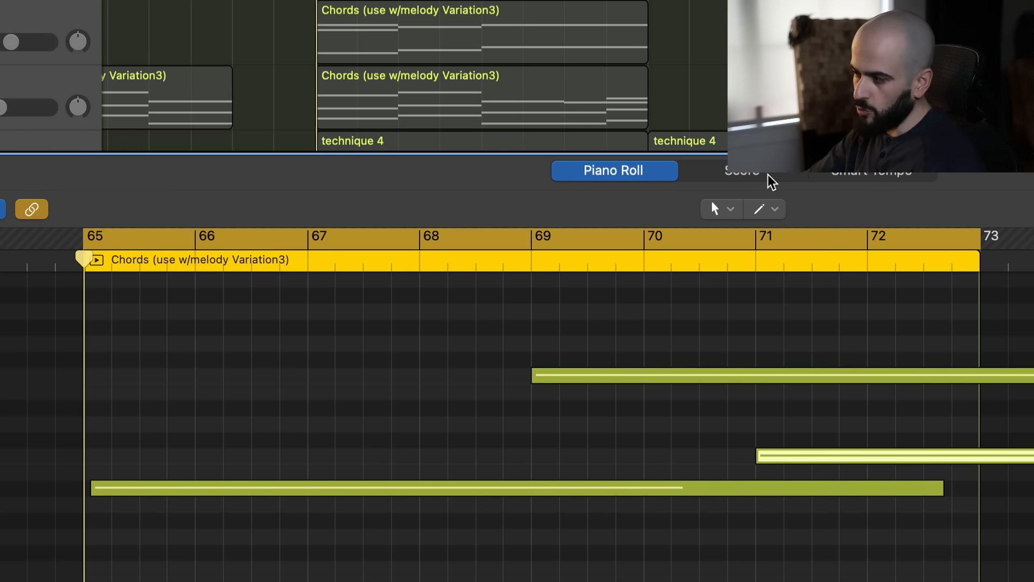
{"action": "key", "text": "space"}
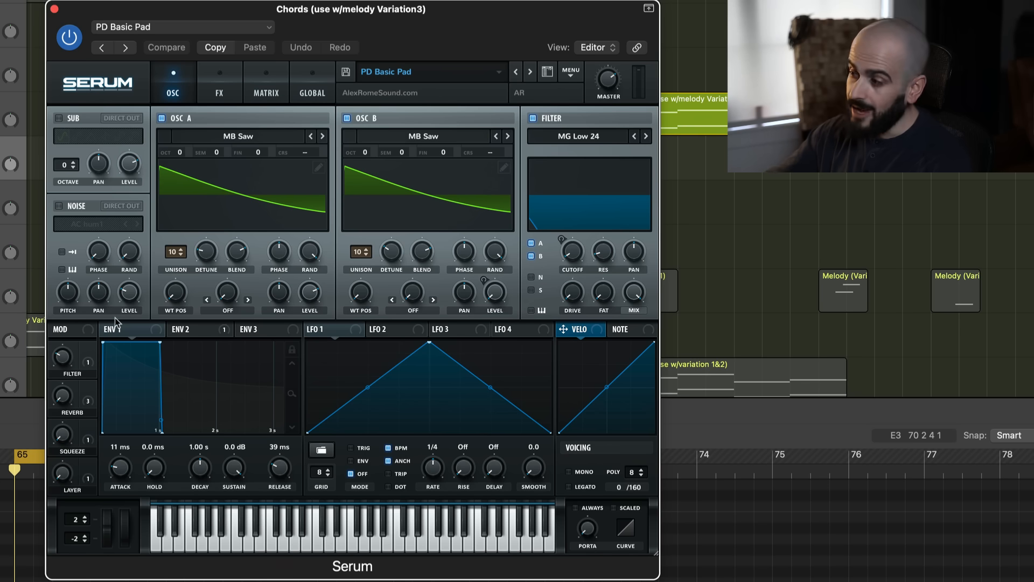
Reset Serum from PD Basic Pad to the Init preset and set oscillator A's unison to 9 voices
{"action": "left_click", "coordinate": [570, 72]}
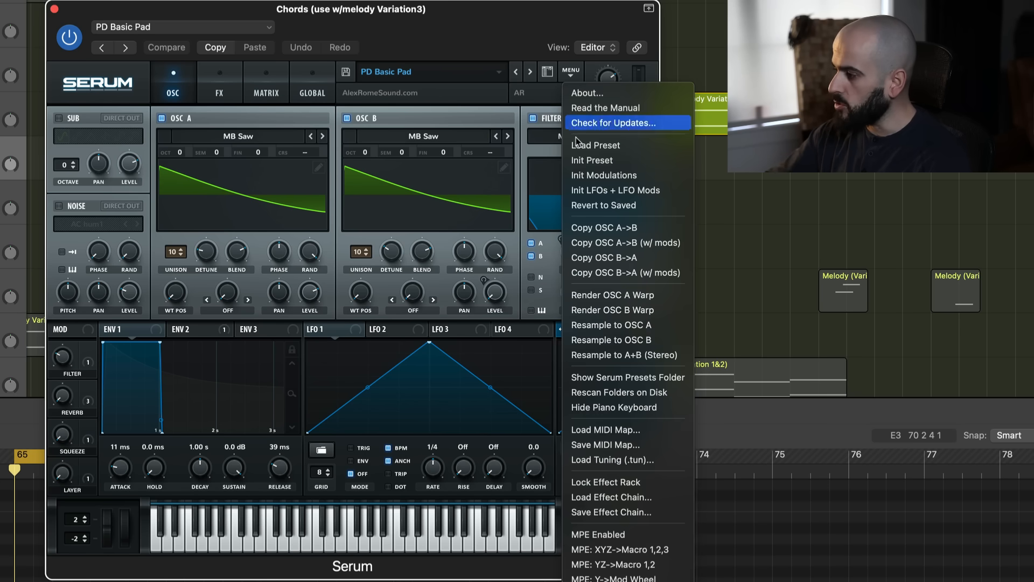
{"action": "left_click", "coordinate": [587, 162]}
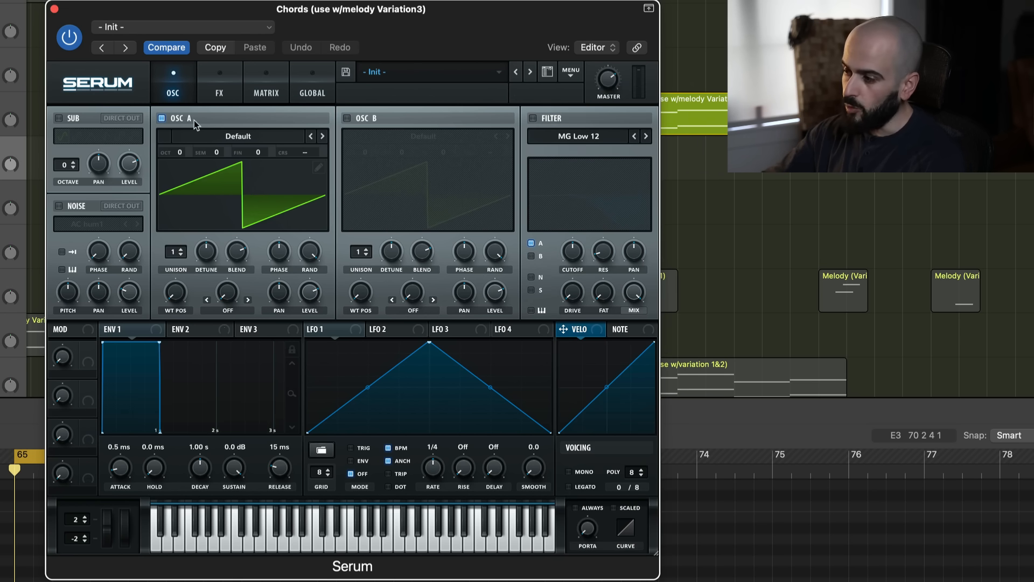
{"action": "left_click", "coordinate": [180, 251]}
{"action": "left_click_drag", "start_coordinate": [179, 178], "coordinate": [180, 163]}
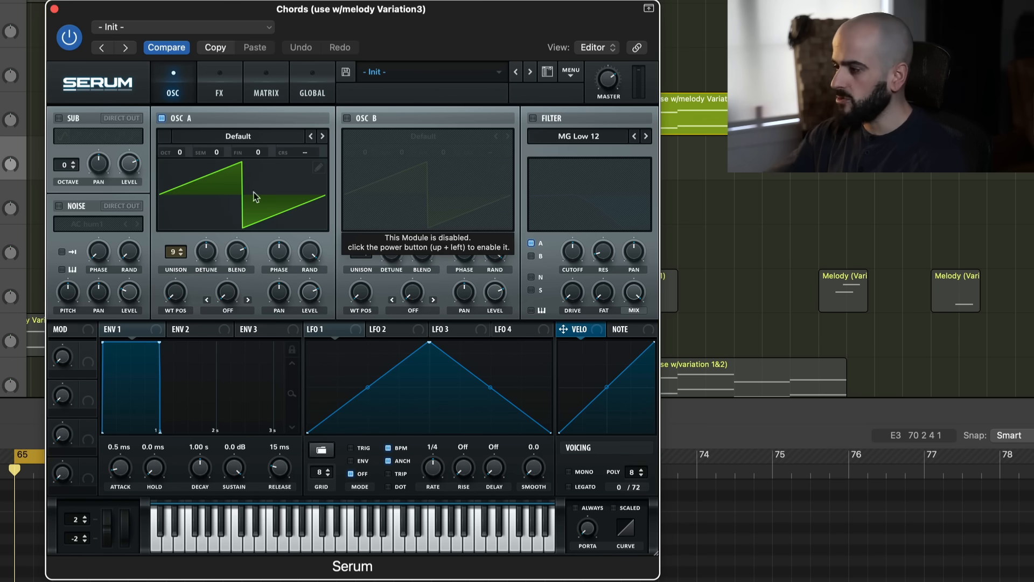
Enable the filter as MG Low 24, lower its cutoff to about 313 Hz and close the Serum window
{"action": "left_click", "coordinate": [533, 118]}
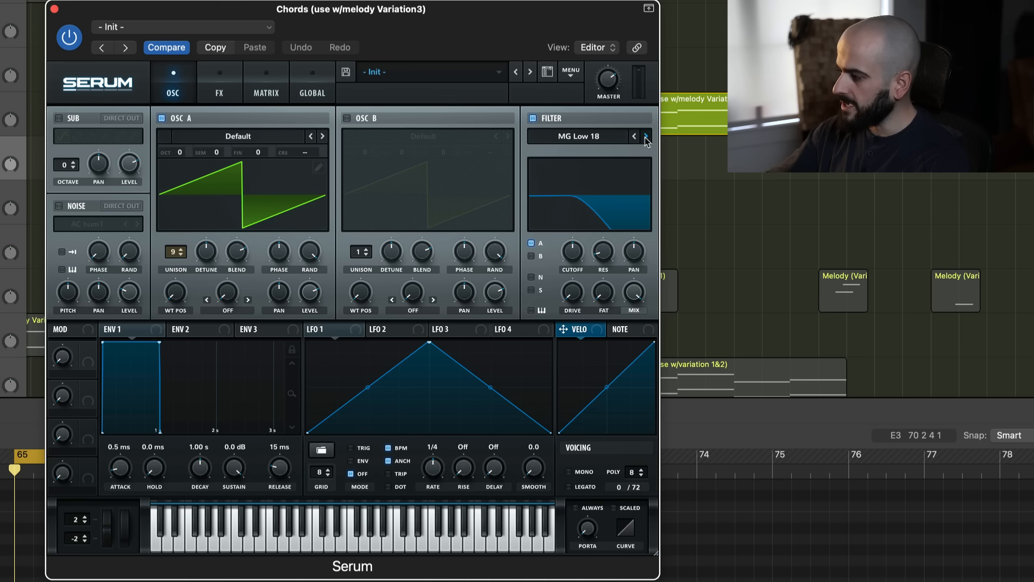
{"action": "left_click_drag", "start_coordinate": [573, 252], "coordinate": [572, 264]}
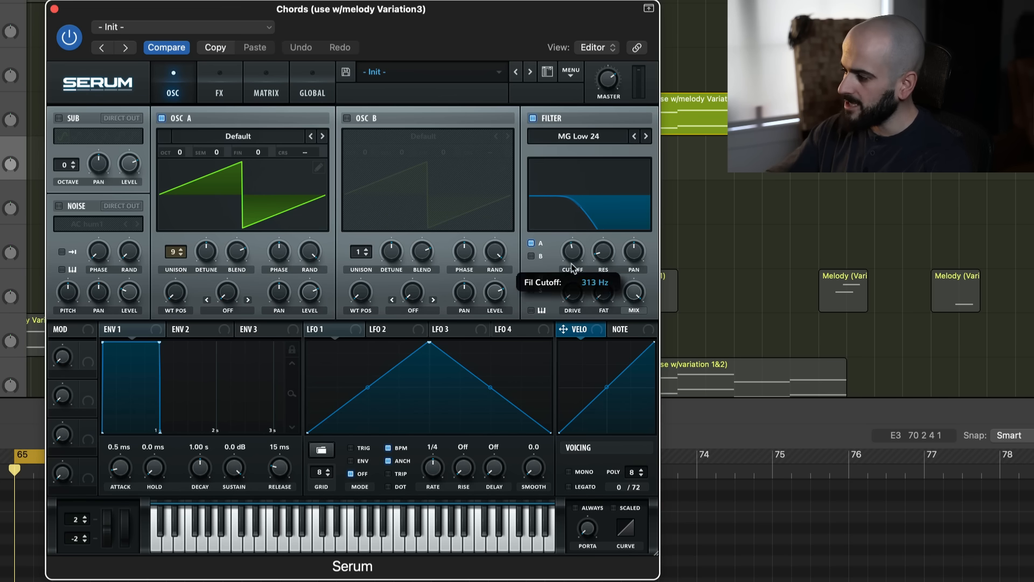
{"action": "left_click", "coordinate": [54, 8]}
{"action": "left_click_drag", "start_coordinate": [460, 165], "coordinate": [651, 177]}
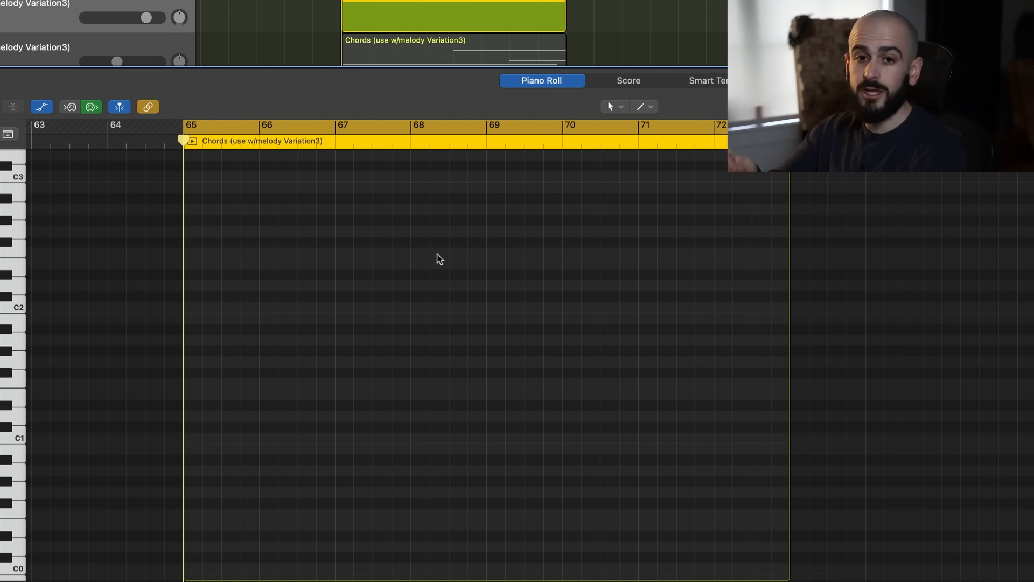
Draw a two-bar D#0 bass note from bar 65 to bar 67 in the empty Chords region
{"action": "scroll", "coordinate": [185, 475], "scroll_direction": "down", "scroll_amount": 5}
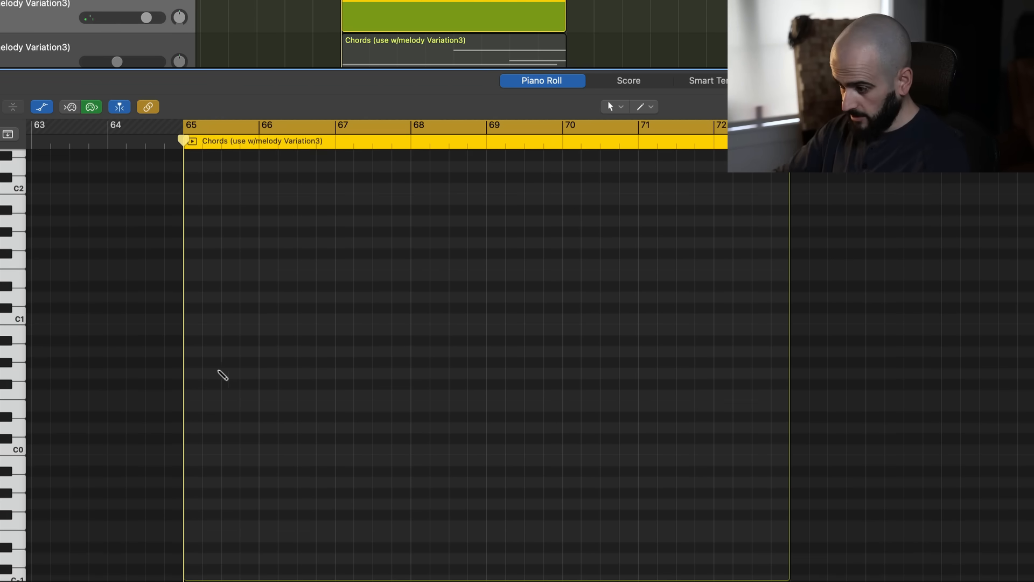
{"action": "left_click", "coordinate": [189, 373]}
{"action": "mouse_move", "coordinate": [274, 372]}
{"action": "left_mouse_down"}
{"action": "mouse_move", "coordinate": [266, 429]}
{"action": "mouse_move", "coordinate": [269, 418]}
{"action": "left_mouse_up"}
{"action": "key", "text": "space"}
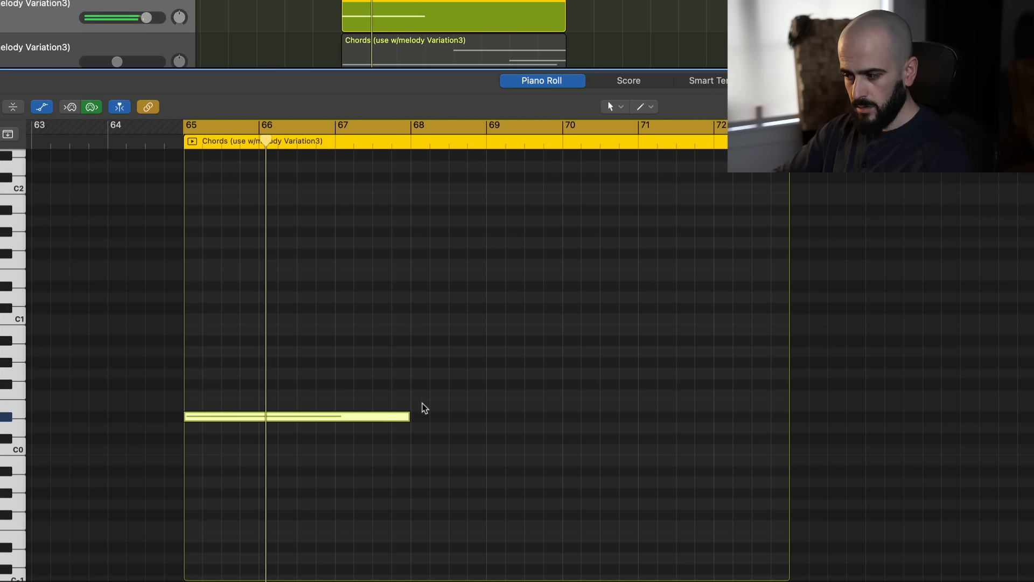
{"action": "left_click_drag", "start_coordinate": [410, 416], "coordinate": [340, 428]}
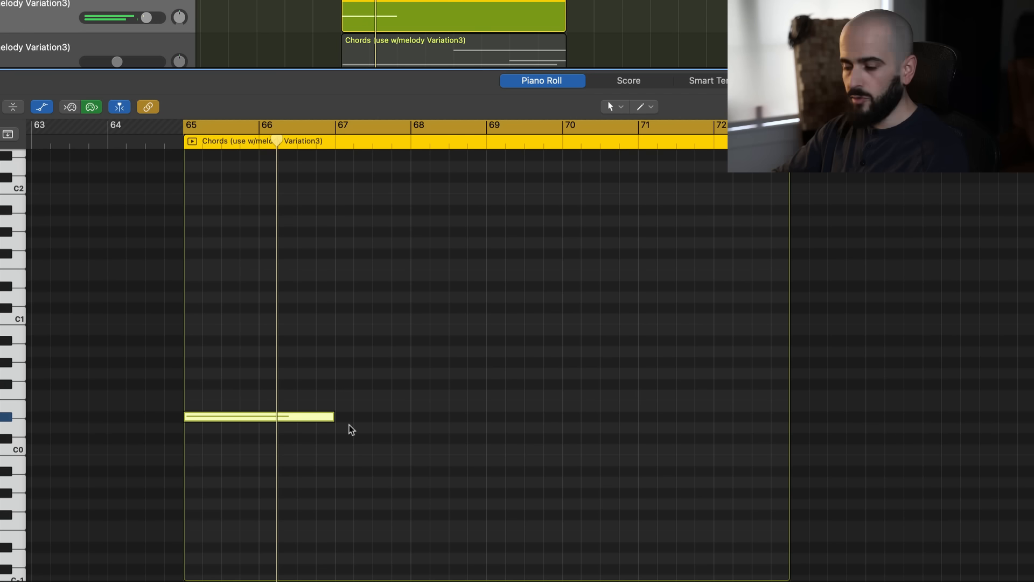
Add two-bar bass notes G0 at bar 67, F0 at bar 69 and A#0 at bar 71, and play the line
{"action": "left_click", "coordinate": [349, 375]}
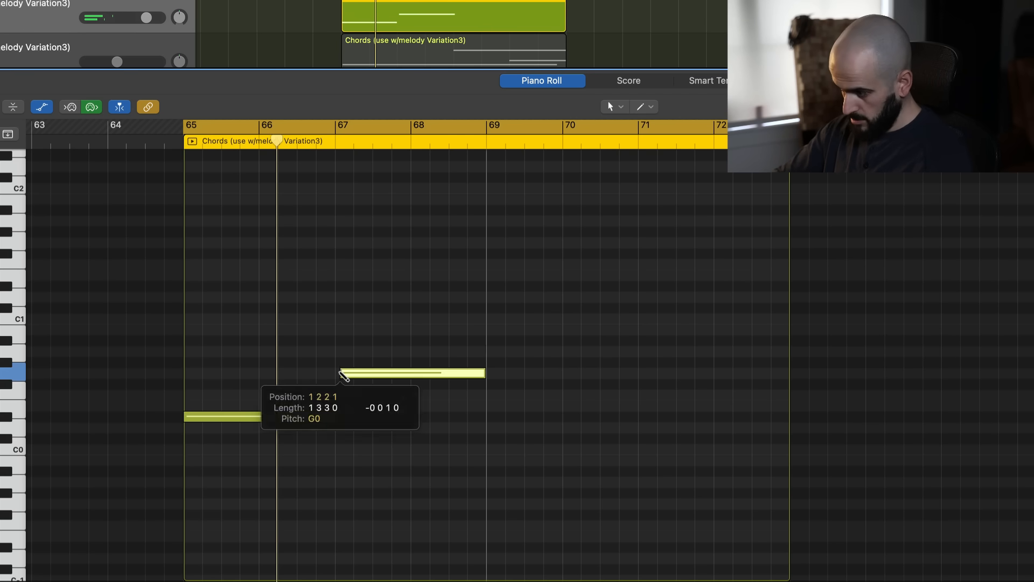
{"action": "left_click", "coordinate": [370, 373]}
{"action": "left_click", "coordinate": [488, 395]}
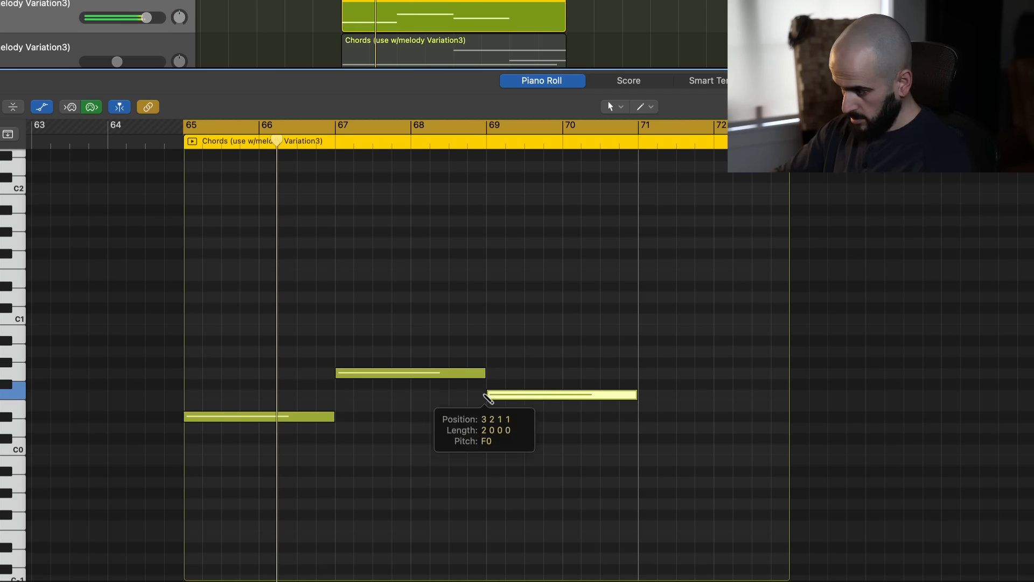
{"action": "left_click", "coordinate": [640, 340]}
{"action": "key", "text": "space"}
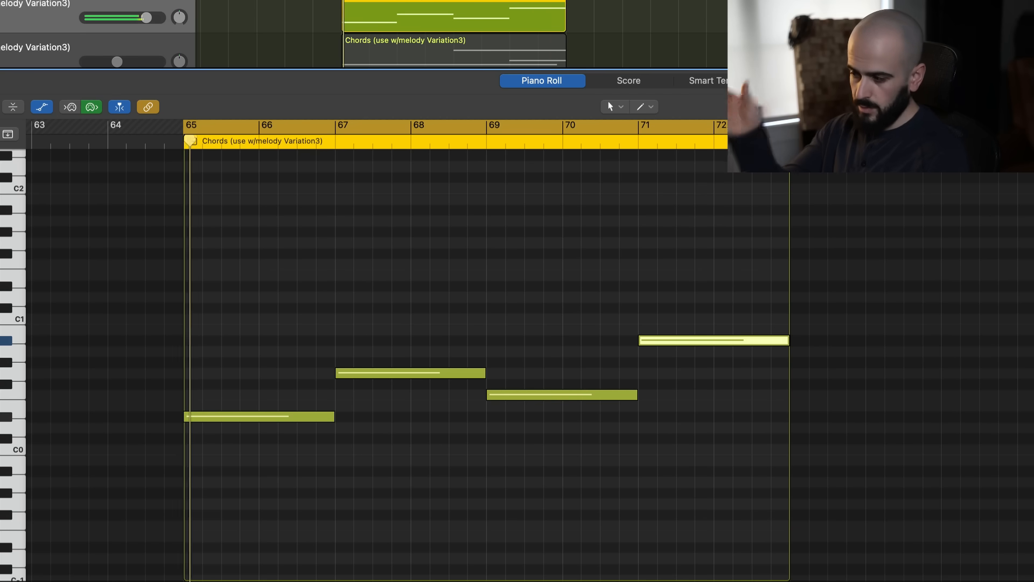
Repeat the bass region directly after itself and select the first copy for editing
{"action": "left_click", "coordinate": [237, 415]}
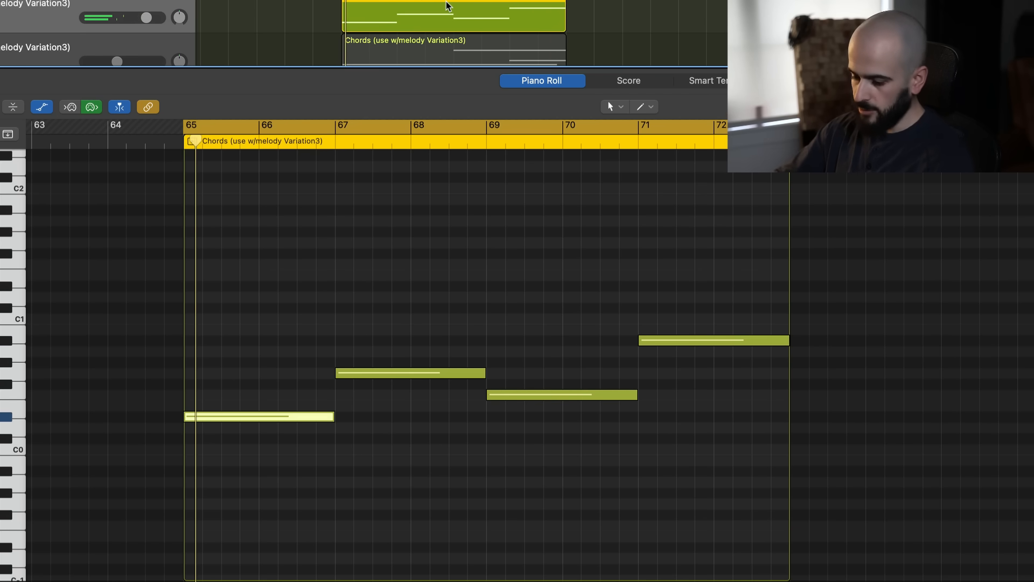
{"action": "key", "text": "super+r"}
{"action": "left_click", "coordinate": [410, 3]}
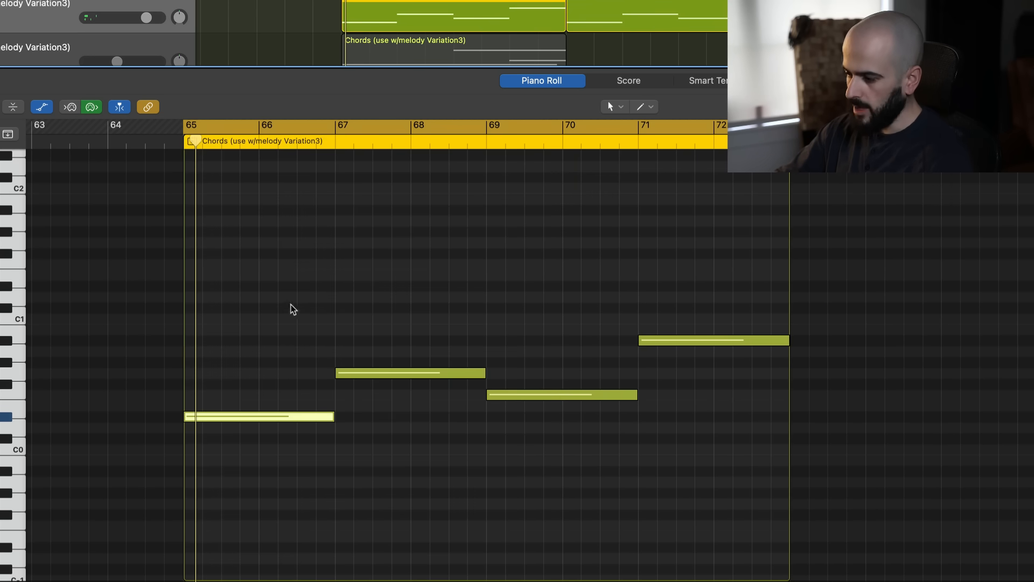
Move the first bass note to G0, the second to F0 and the third to D#0
{"action": "left_click_drag", "start_coordinate": [232, 418], "coordinate": [262, 376]}
{"action": "mouse_move", "coordinate": [383, 393]}
{"action": "left_mouse_down"}
{"action": "mouse_move", "coordinate": [381, 411]}
{"action": "mouse_move", "coordinate": [381, 399]}
{"action": "left_mouse_up"}
{"action": "left_click_drag", "start_coordinate": [538, 404], "coordinate": [536, 422]}
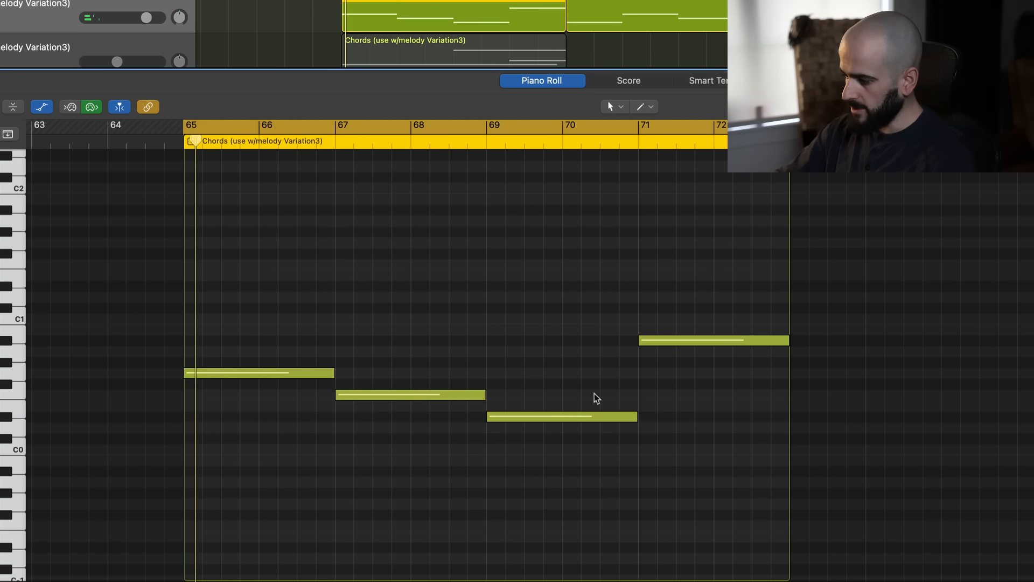
Add a short F1 note ending at bar 69 above the bass line and play it back
{"action": "left_click", "coordinate": [455, 263], "text": "super"}
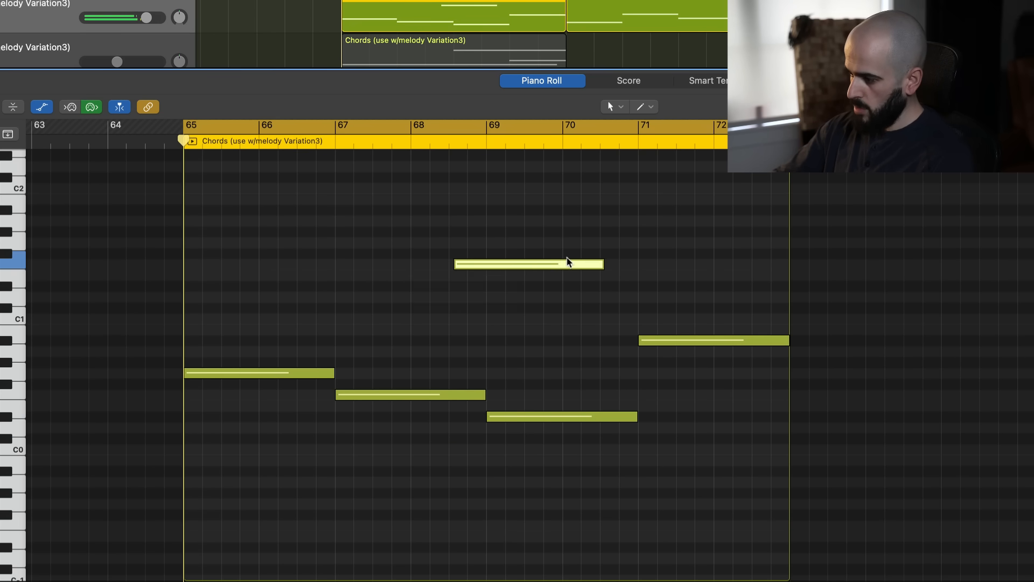
{"action": "left_click_drag", "start_coordinate": [560, 263], "coordinate": [563, 264]}
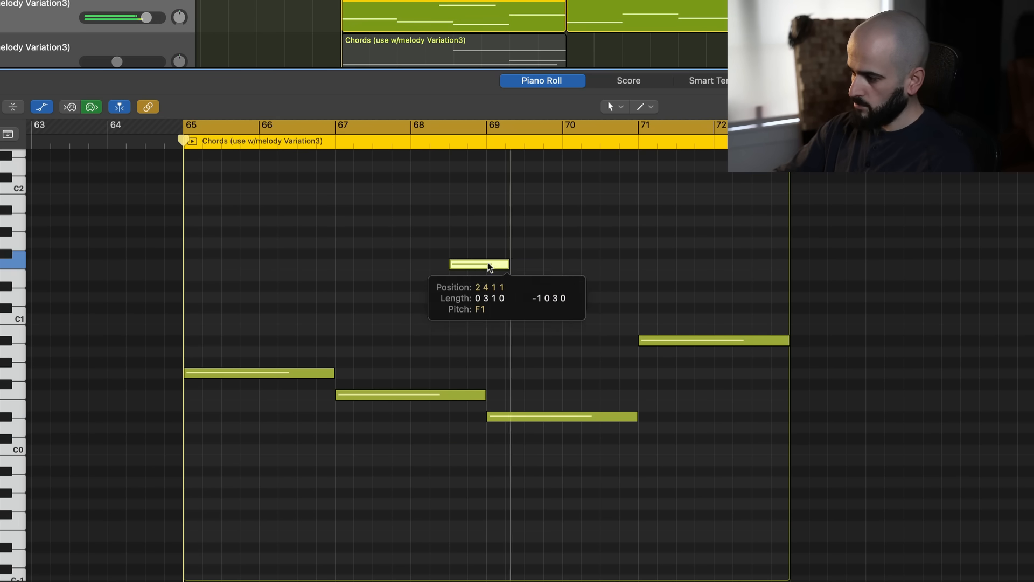
{"action": "left_click_drag", "start_coordinate": [562, 264], "coordinate": [485, 263]}
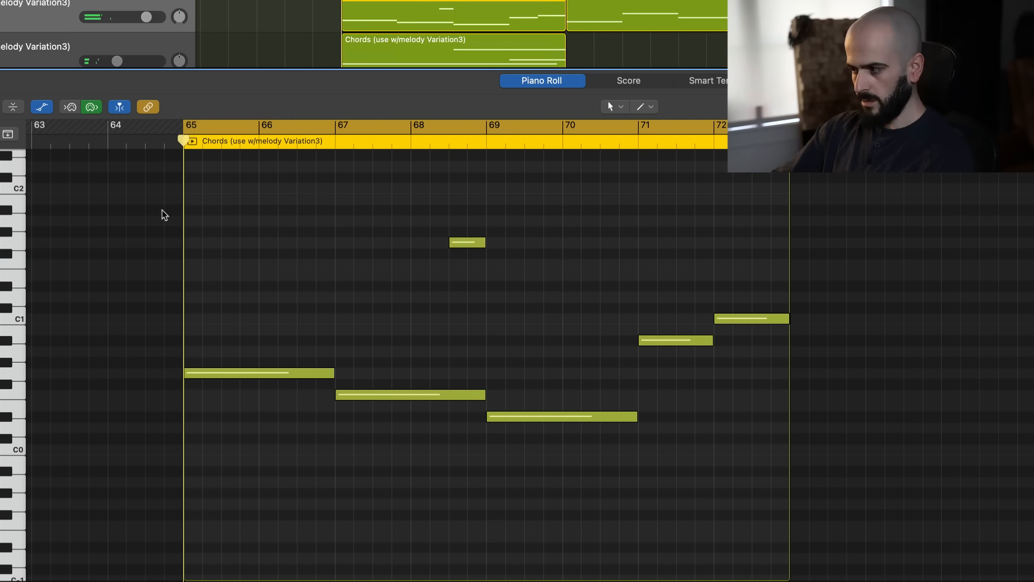
{"action": "key", "text": "space"}
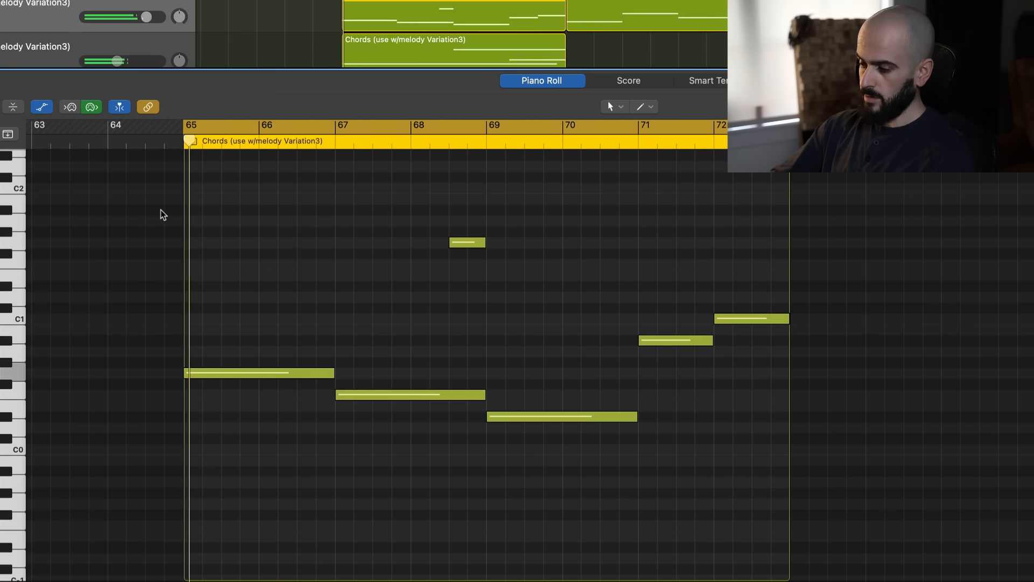
Stop playback and reorder the two bass regions so the original D#0–G0–F0–A#0 pattern comes first
{"action": "key", "text": "space"}
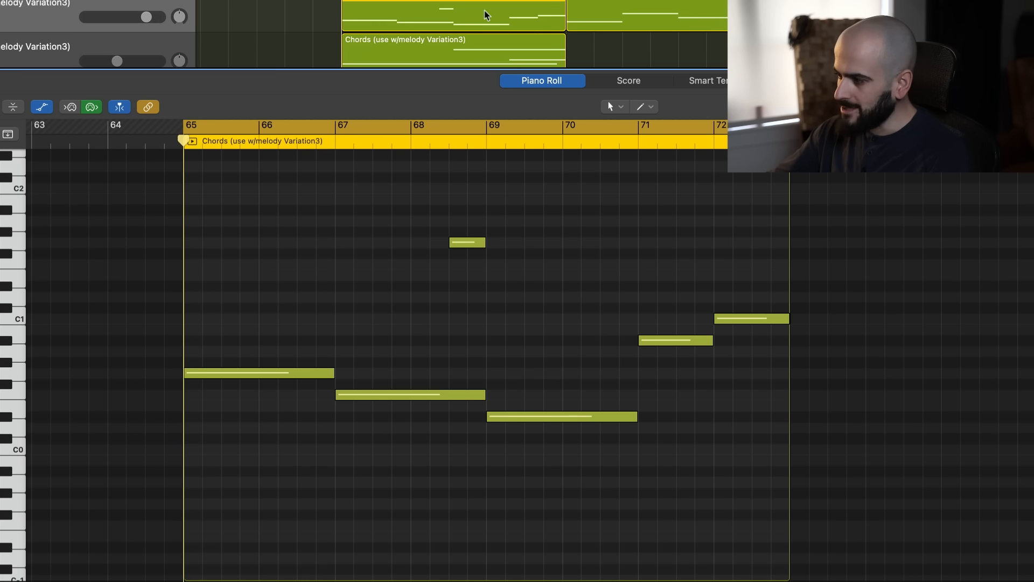
{"action": "left_click_drag", "start_coordinate": [457, 10], "coordinate": [905, 12]}
{"action": "left_click_drag", "start_coordinate": [694, 3], "coordinate": [470, 12]}
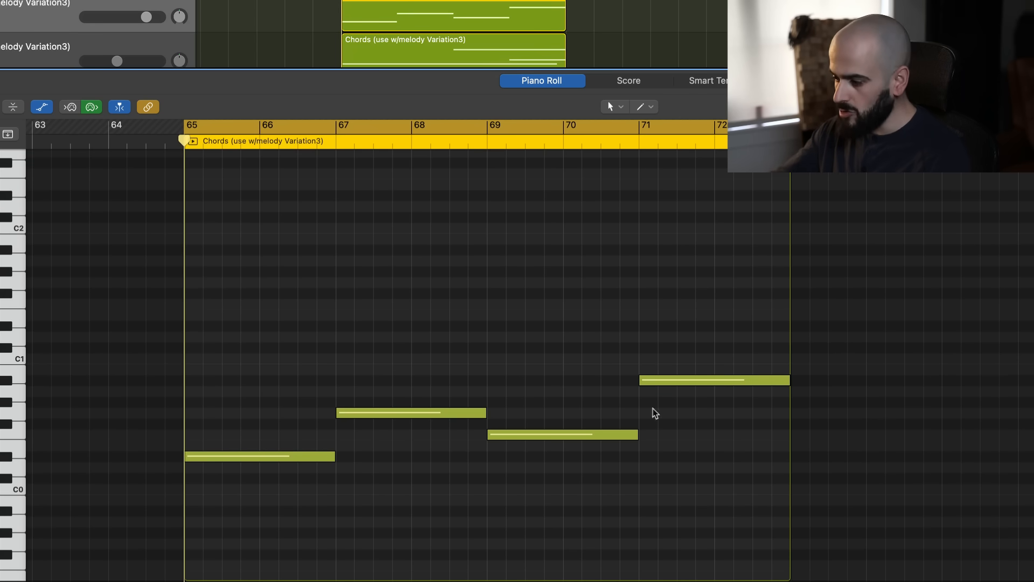
Build triads on the four bass notes with copies a fifth and a major third above, lowering the second chord's third to A#0
{"action": "left_click_drag", "start_coordinate": [245, 318], "coordinate": [657, 547]}
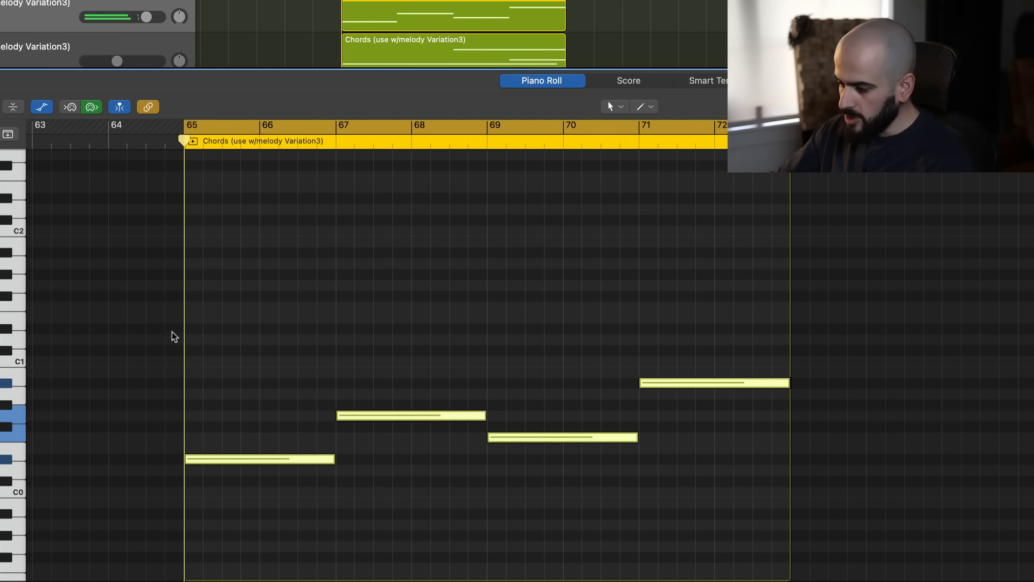
{"action": "left_click_drag", "start_coordinate": [228, 462], "coordinate": [232, 390]}
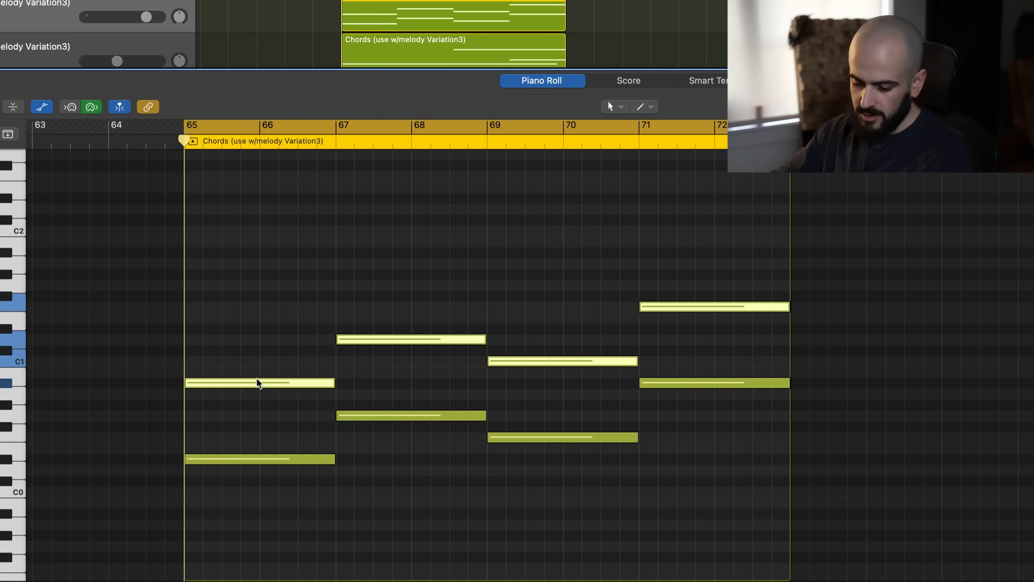
{"action": "left_click_drag", "start_coordinate": [254, 384], "coordinate": [317, 415]}
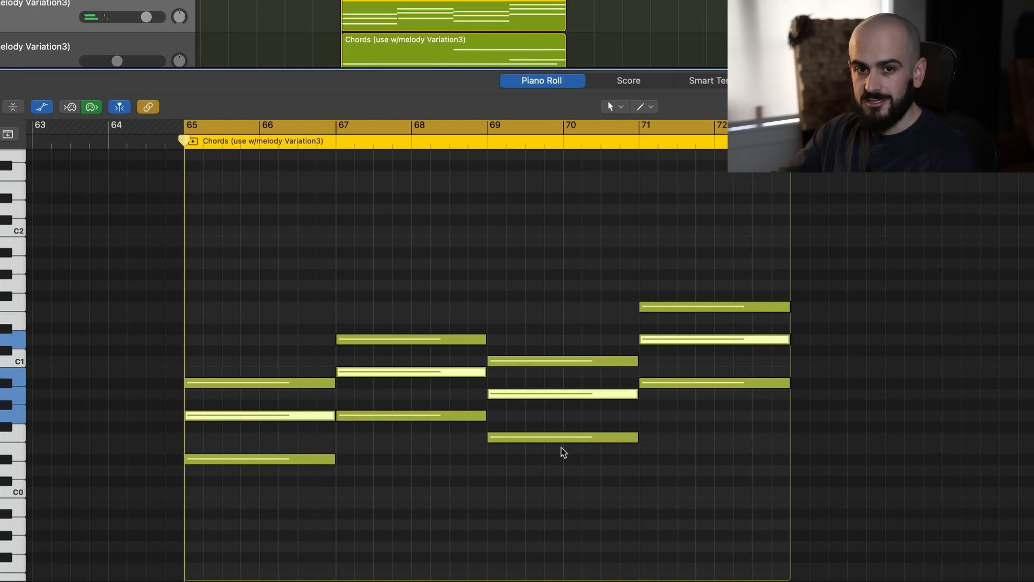
{"action": "left_click", "coordinate": [374, 533]}
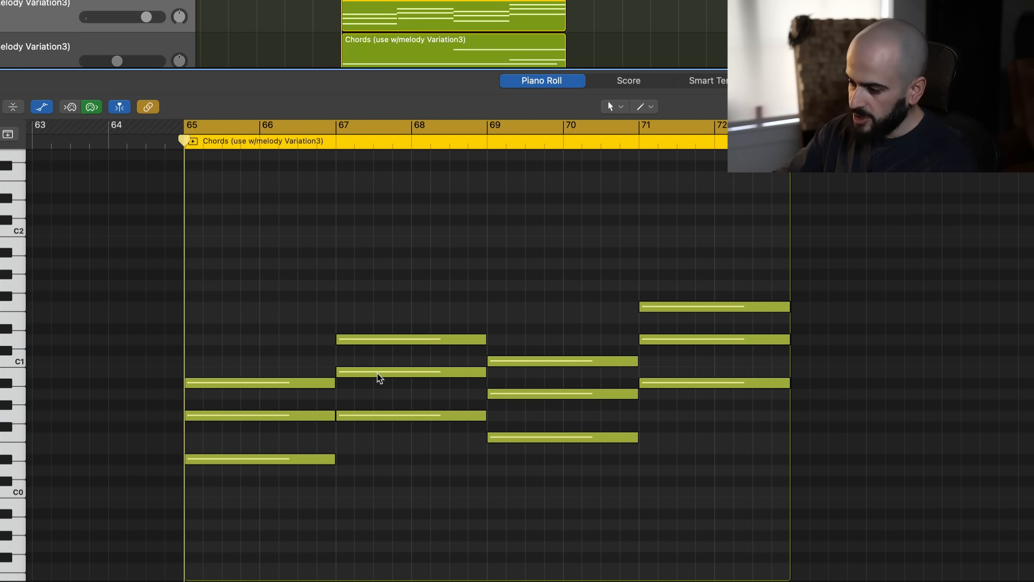
{"action": "left_click_drag", "start_coordinate": [380, 379], "coordinate": [379, 390]}
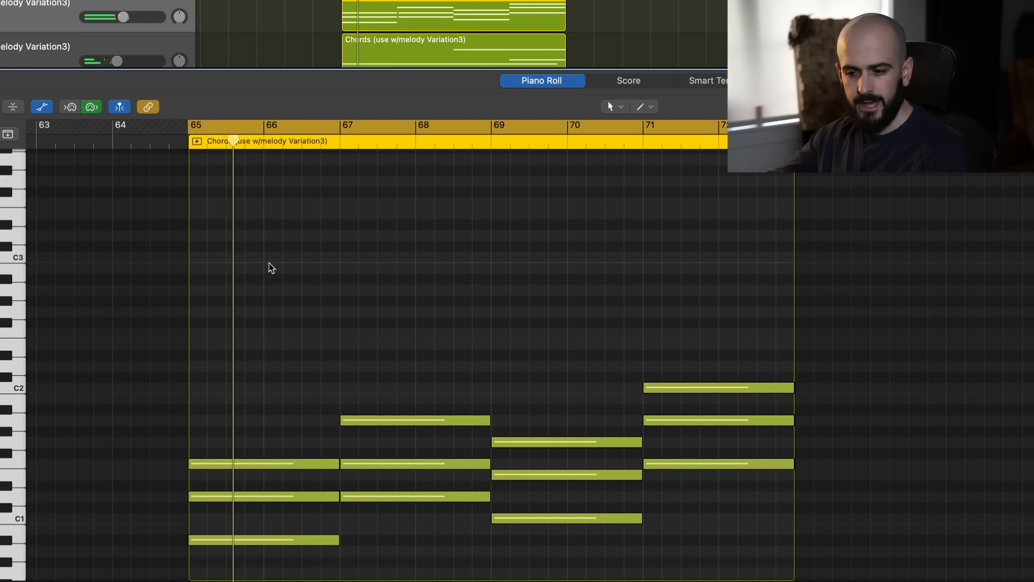
Play back the chords and transpose all the notes up so that the first root sits on D#2
{"action": "key", "text": "space"}
{"action": "key", "text": "space"}
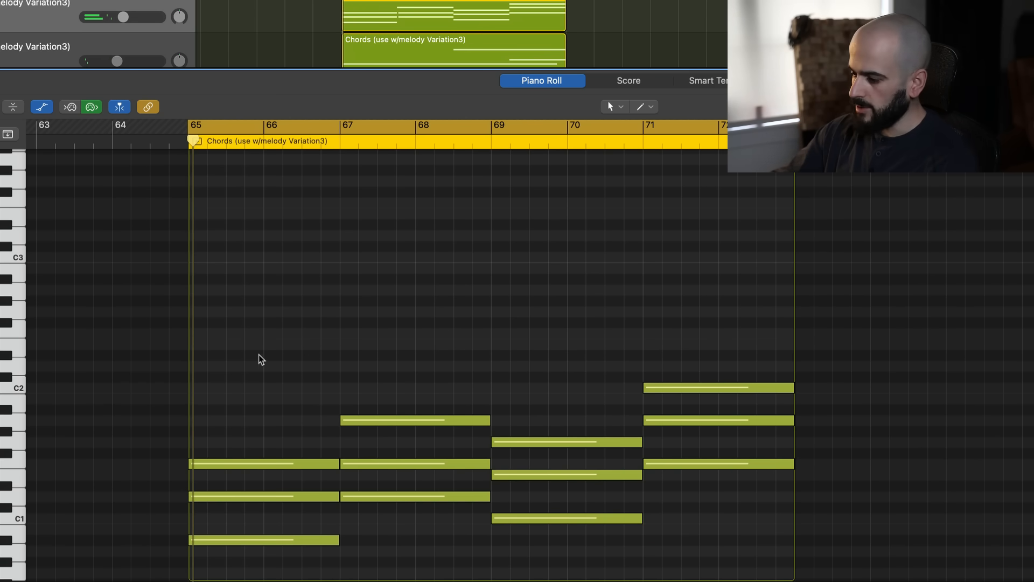
{"action": "key", "text": "super+a"}
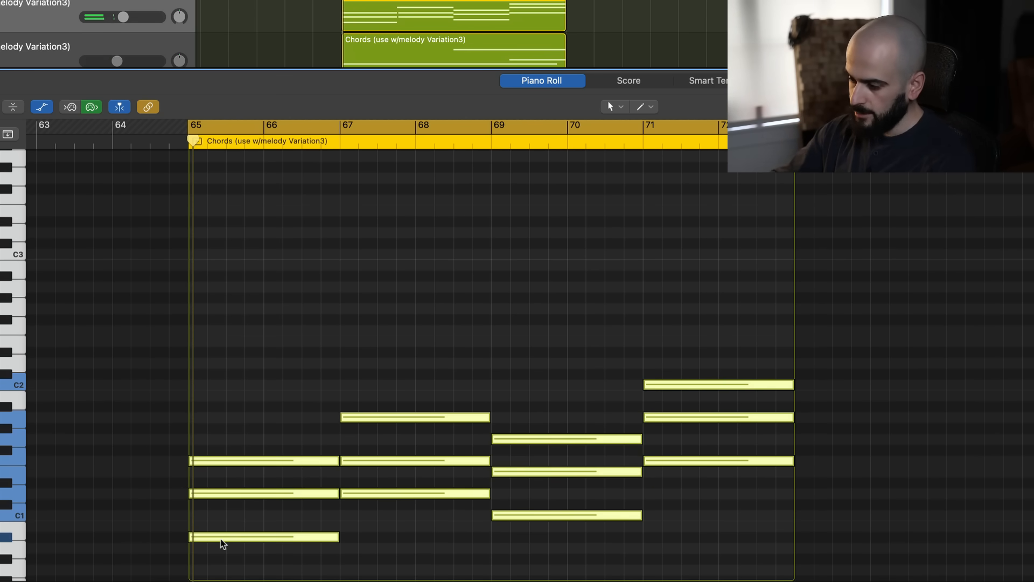
{"action": "left_click_drag", "start_coordinate": [224, 540], "coordinate": [224, 356]}
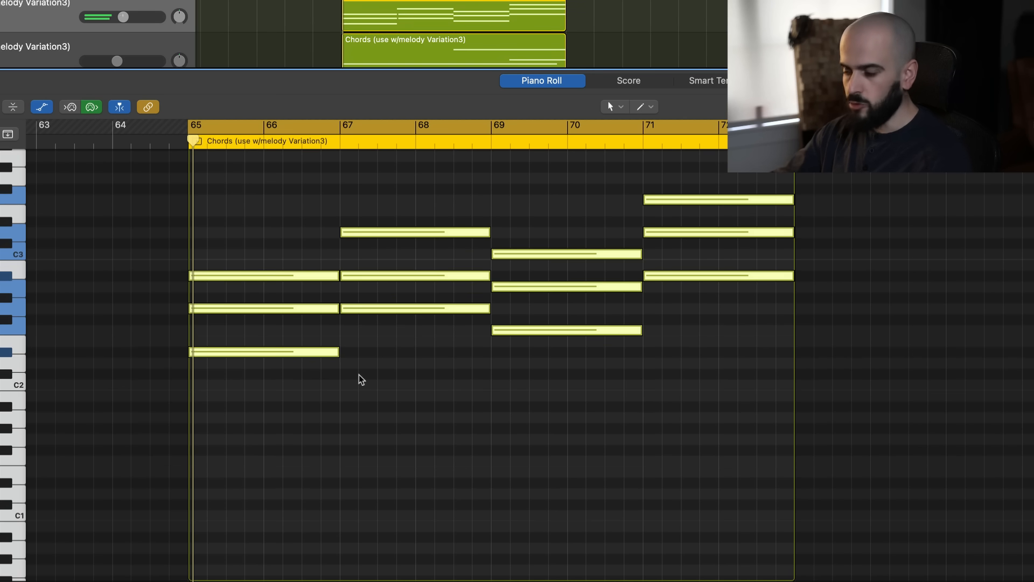
Copy the root notes of the four chords two octaves down as a bass line starting on D#0
{"action": "left_click", "coordinate": [296, 453]}
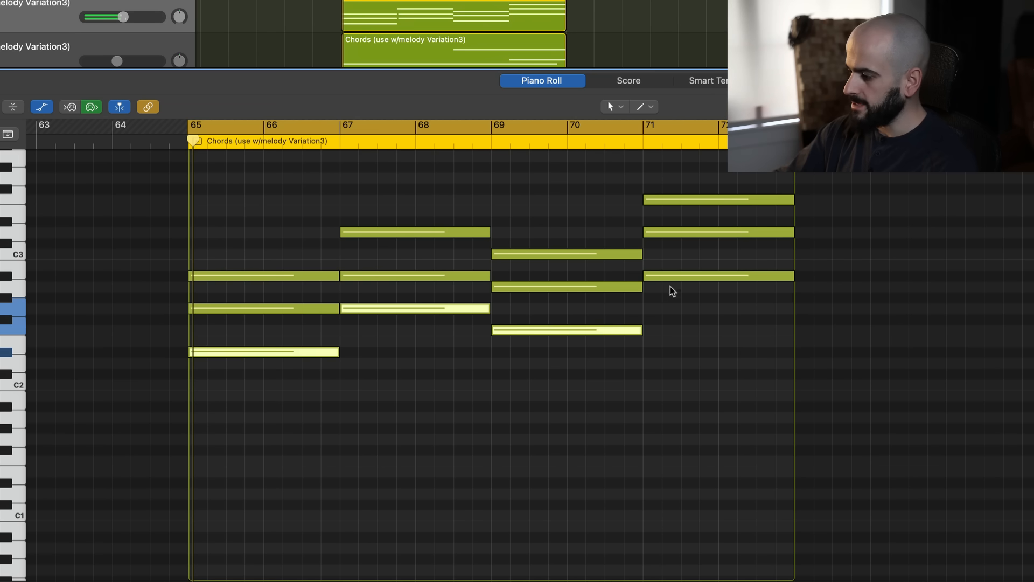
{"action": "left_click_drag", "start_coordinate": [678, 251], "coordinate": [699, 404]}
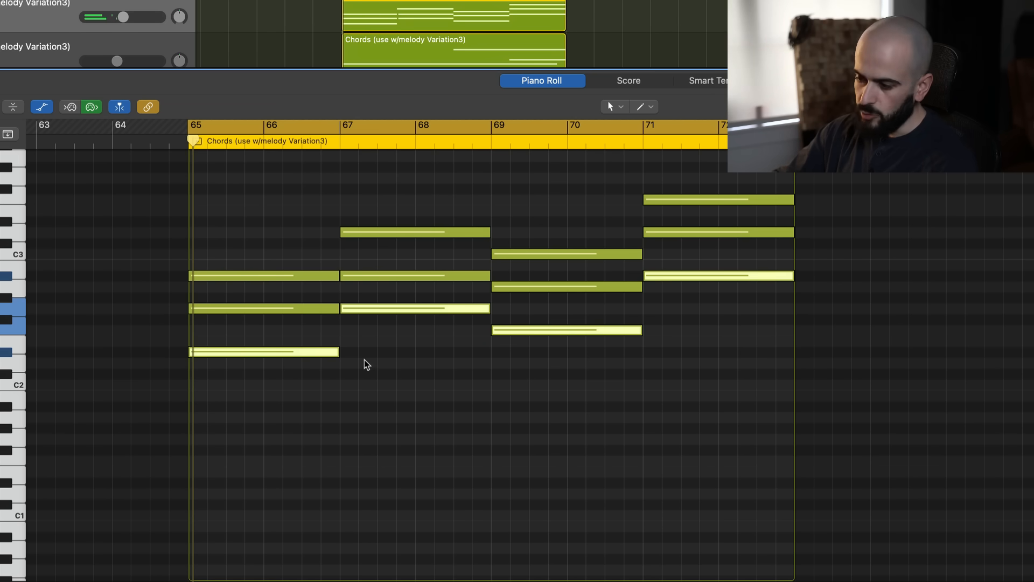
{"action": "scroll", "coordinate": [358, 362], "scroll_direction": "down", "scroll_amount": 1}
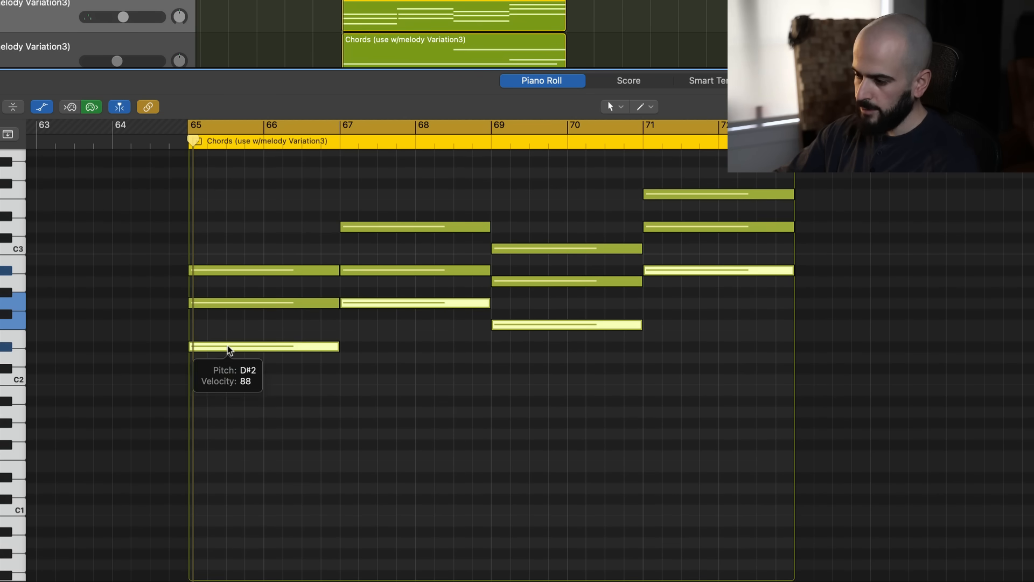
{"action": "left_click_drag", "start_coordinate": [228, 350], "coordinate": [234, 481]}
{"action": "scroll", "coordinate": [233, 481], "scroll_direction": "down", "scroll_amount": 6}
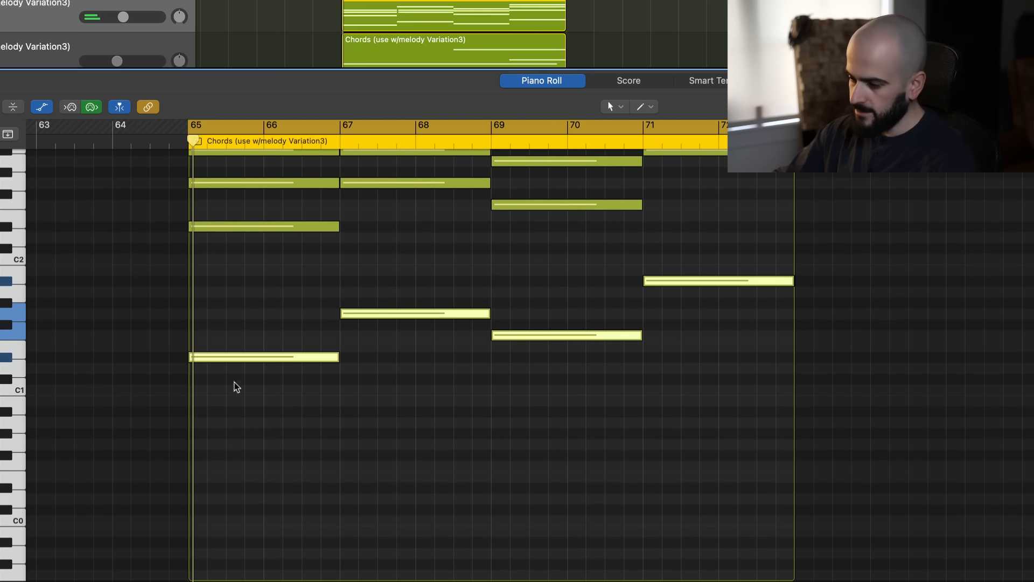
{"action": "left_click_drag", "start_coordinate": [246, 357], "coordinate": [250, 490]}
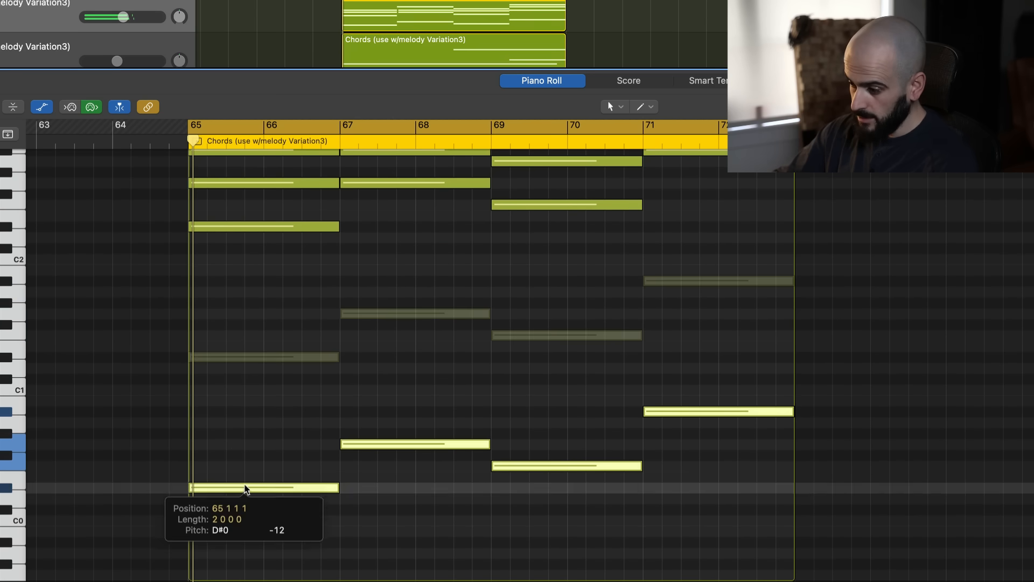
{"action": "scroll", "coordinate": [339, 446], "scroll_direction": "up", "scroll_amount": 3}
{"action": "scroll", "coordinate": [338, 447], "scroll_direction": "down", "scroll_amount": 3}
Move the top note of each of the four chords down one octave to invert the chords
{"action": "left_click", "coordinate": [273, 312]}
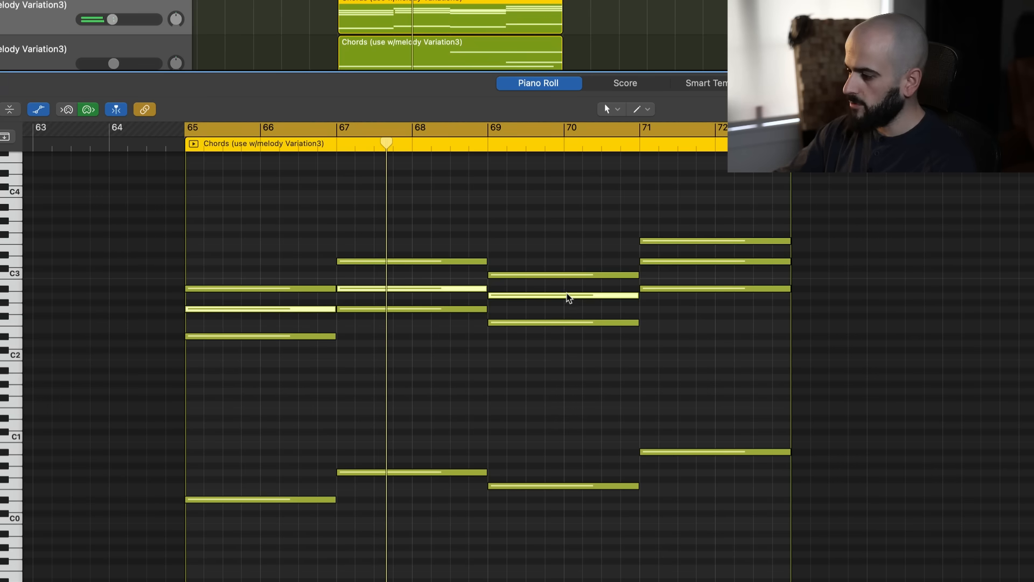
{"action": "left_click", "coordinate": [285, 275]}
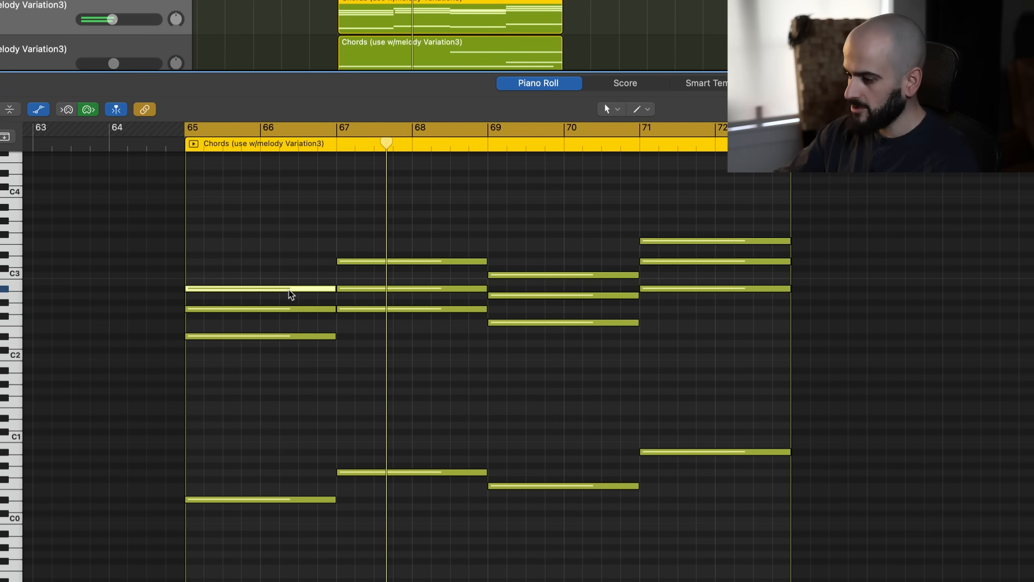
{"action": "left_click", "coordinate": [434, 262], "text": "shift"}
{"action": "left_click", "coordinate": [547, 275], "text": "shift"}
{"action": "left_click", "coordinate": [686, 241], "text": "shift"}
{"action": "left_click_drag", "start_coordinate": [224, 290], "coordinate": [224, 376]}
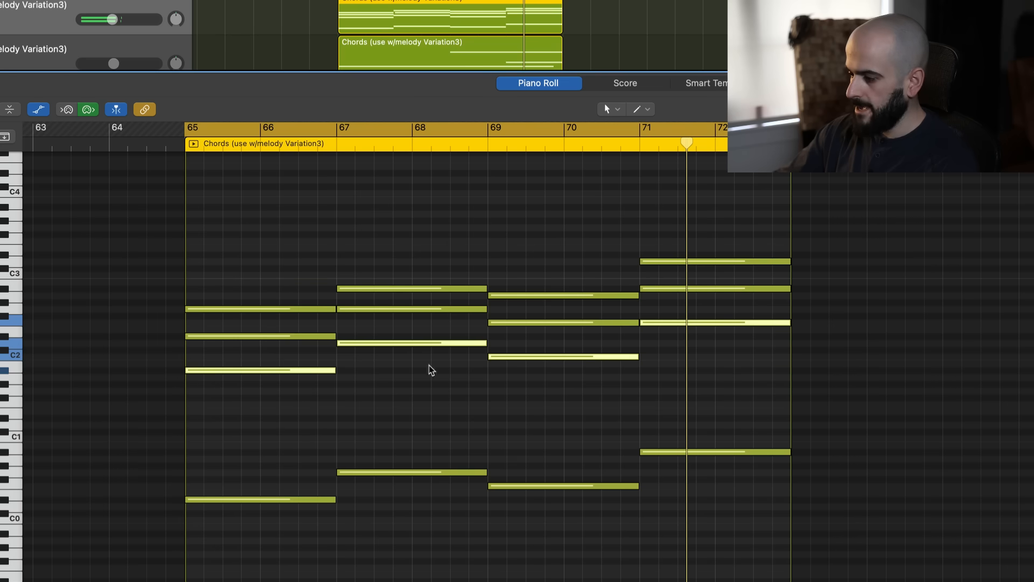
{"action": "left_click", "coordinate": [735, 383]}
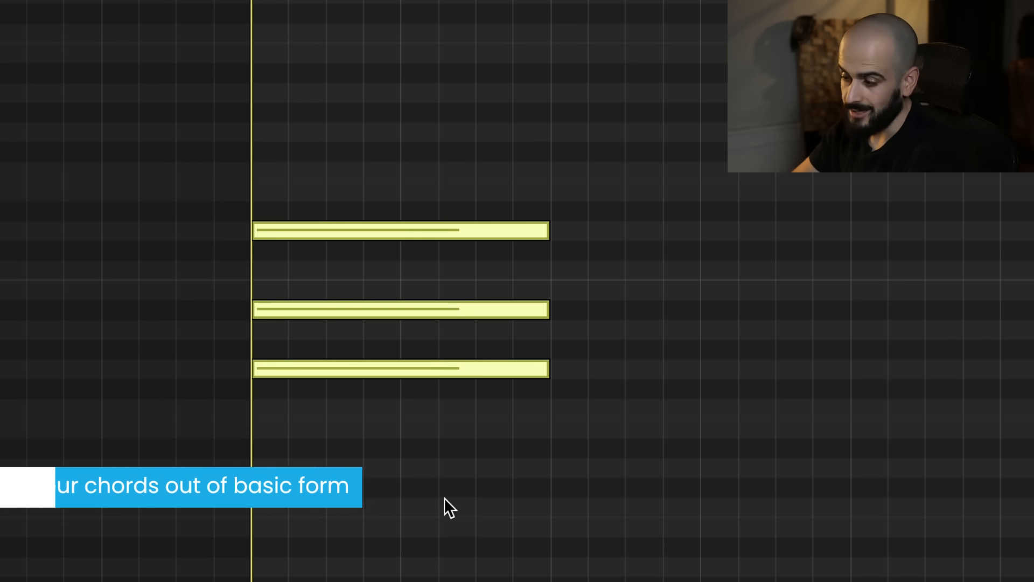
Build five consecutive triads from copies of the chord, the second and third one bar long and the others two bars, and play them back
{"action": "left_click_drag", "start_coordinate": [404, 368], "coordinate": [408, 446]}
{"action": "key", "text": "super+r"}
{"action": "key", "text": "super+r"}
{"action": "left_click_drag", "start_coordinate": [816, 448], "coordinate": [880, 371]}
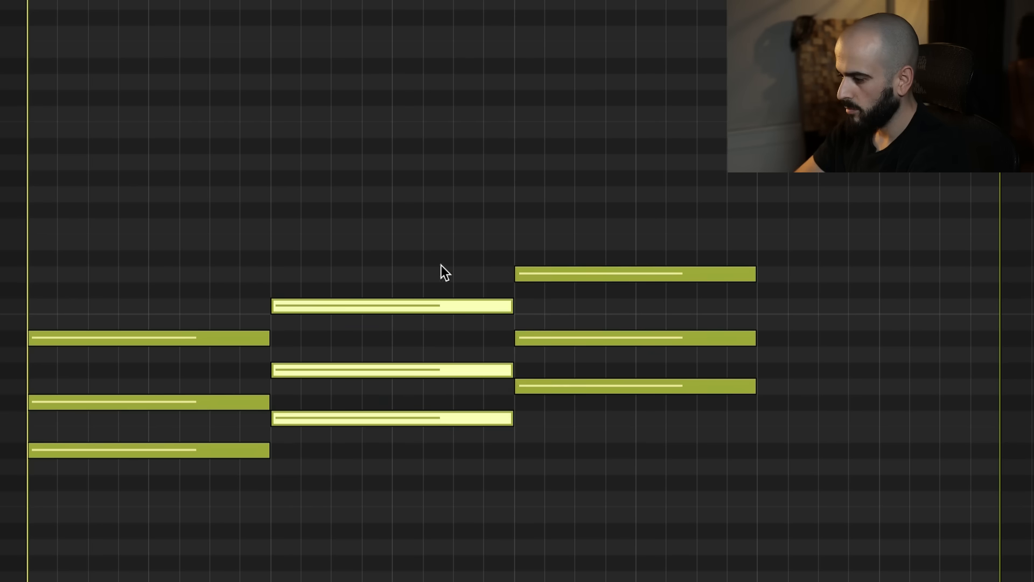
{"action": "left_click_drag", "start_coordinate": [511, 306], "coordinate": [390, 306]}
{"action": "left_click_drag", "start_coordinate": [551, 228], "coordinate": [539, 393]}
{"action": "left_click_drag", "start_coordinate": [533, 387], "coordinate": [410, 395]}
{"action": "left_click_drag", "start_coordinate": [633, 387], "coordinate": [512, 387]}
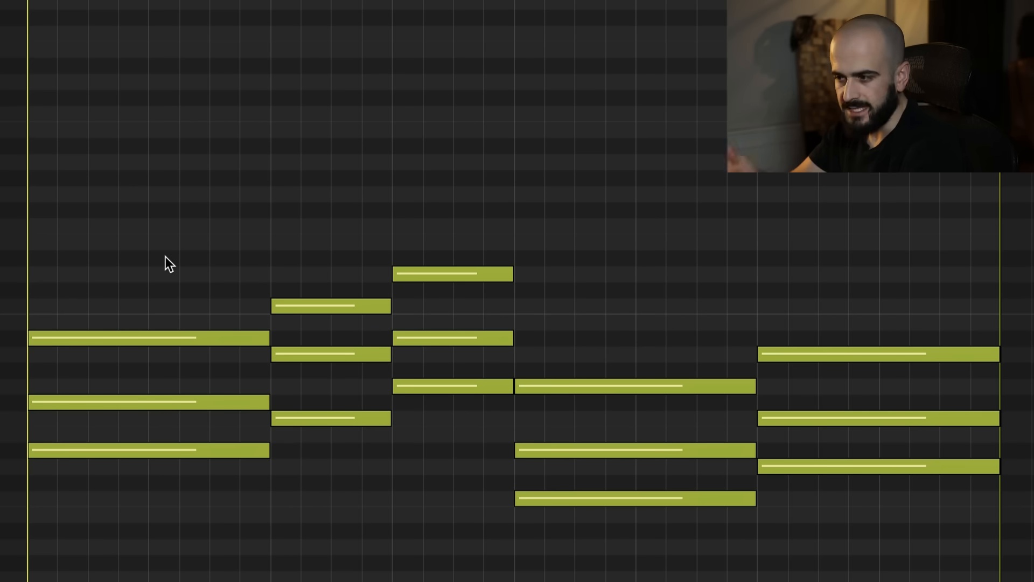
{"action": "key", "text": "space"}
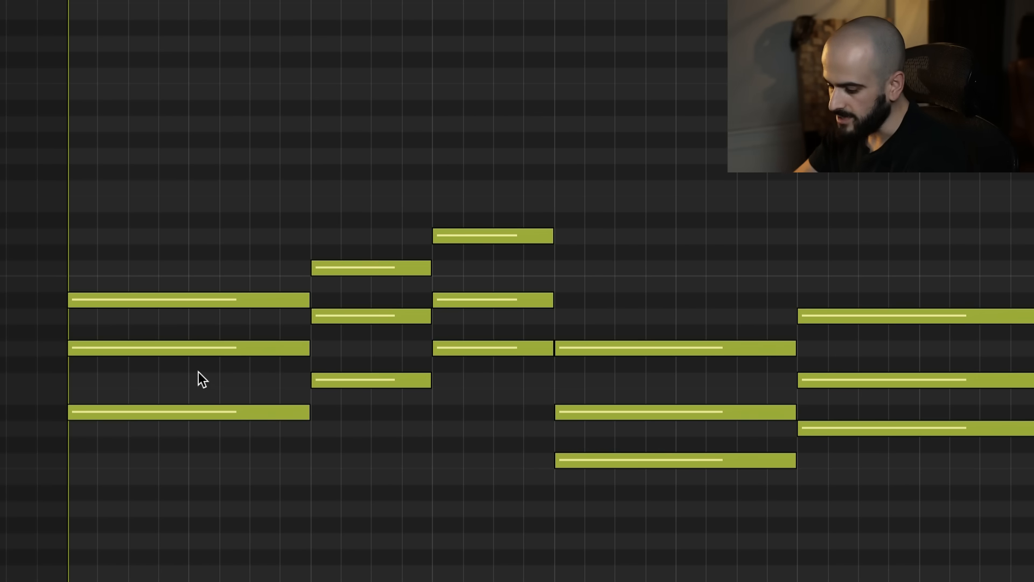
Copy the lowest note of each of the five chords one octave down as a bass line
{"action": "left_click", "coordinate": [234, 412]}
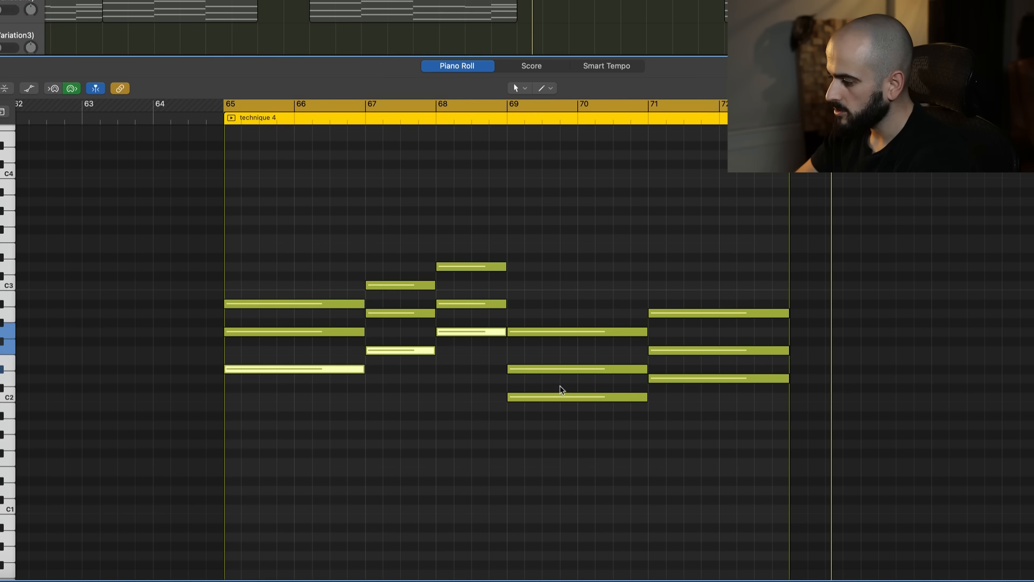
{"action": "left_click", "coordinate": [650, 460], "text": "shift"}
{"action": "left_click", "coordinate": [854, 428], "text": "shift"}
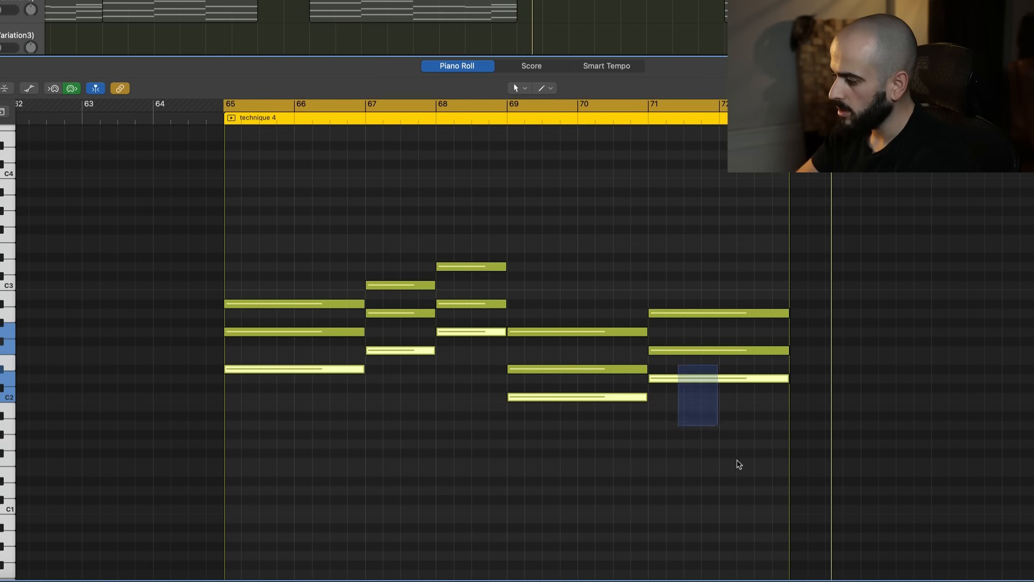
{"action": "left_click_drag", "start_coordinate": [255, 372], "coordinate": [258, 484]}
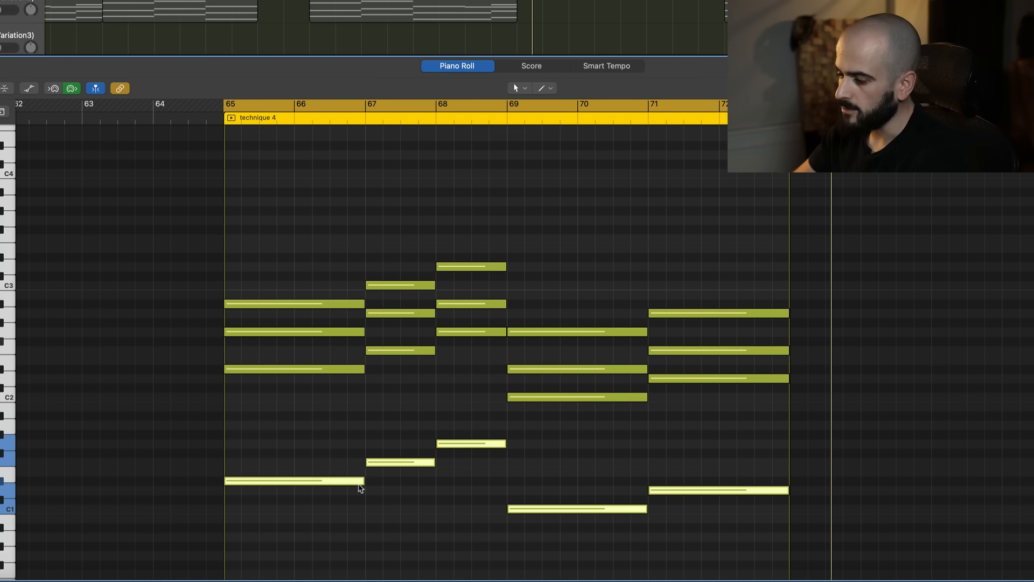
{"action": "left_click", "coordinate": [458, 532]}
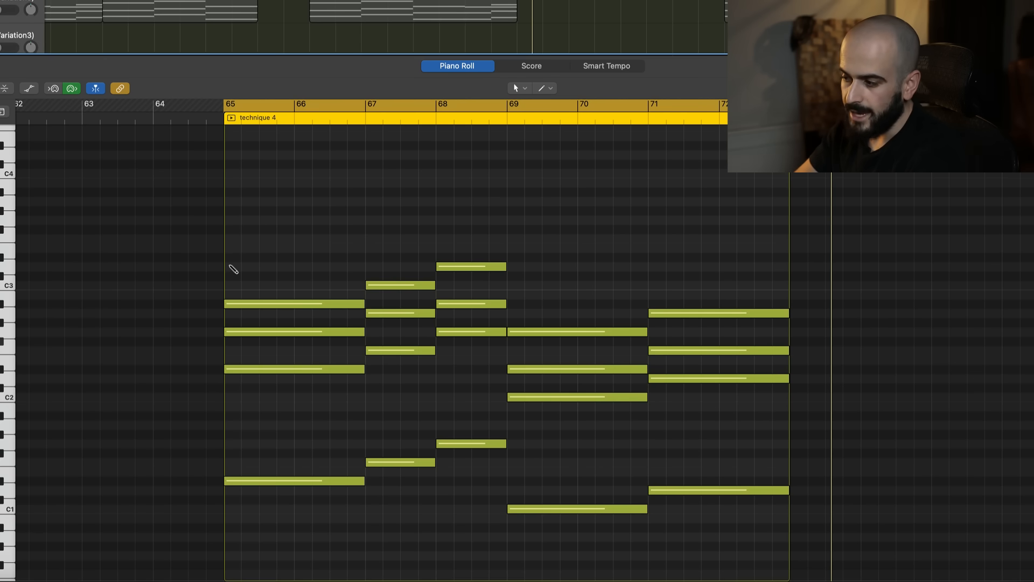
Add a D3 note above each of the first two chords and raise the middle notes of the last two chords one octave
{"action": "left_click", "coordinate": [233, 268]}
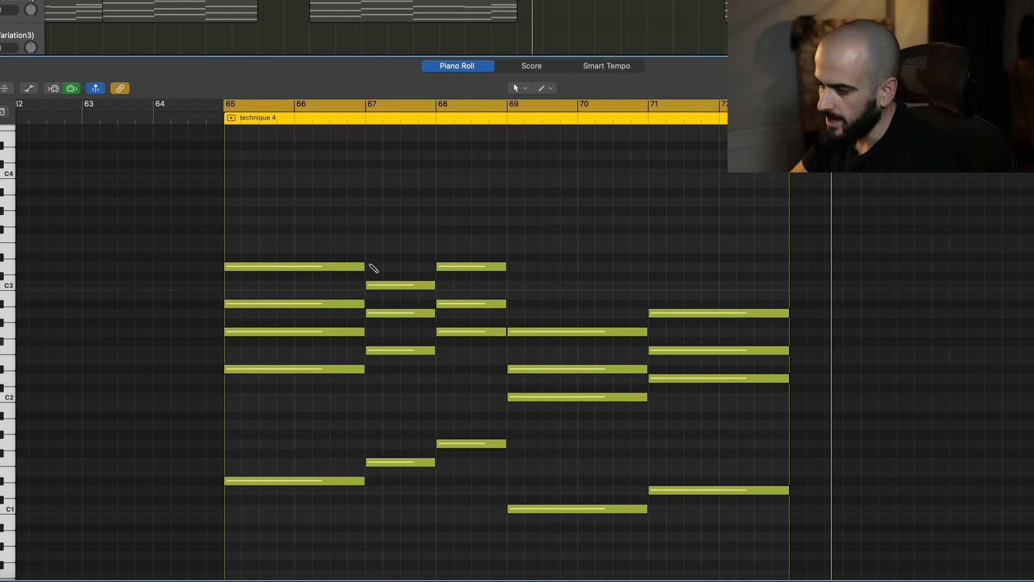
{"action": "left_click", "coordinate": [368, 267]}
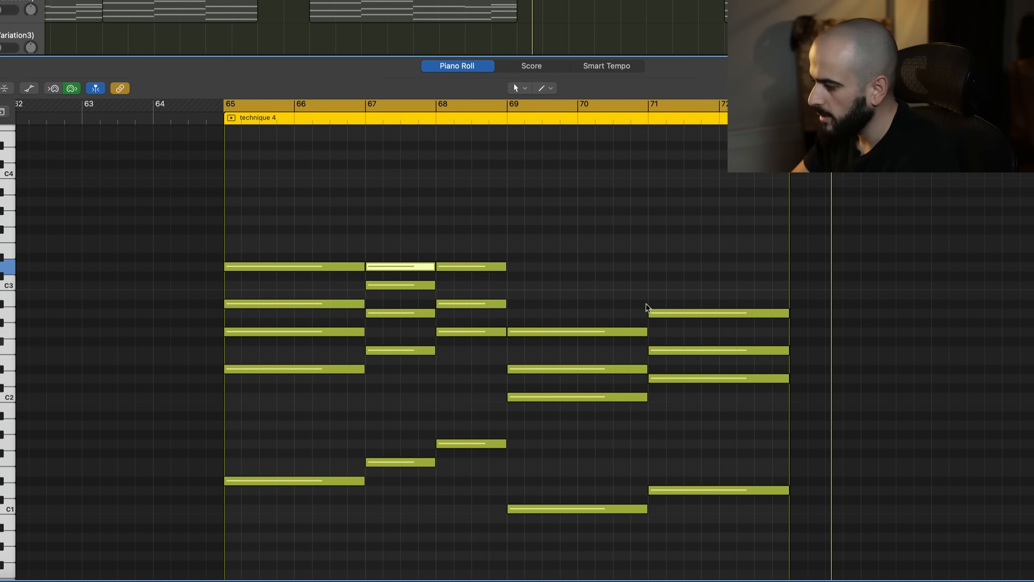
{"action": "left_click_drag", "start_coordinate": [573, 250], "coordinate": [708, 520]}
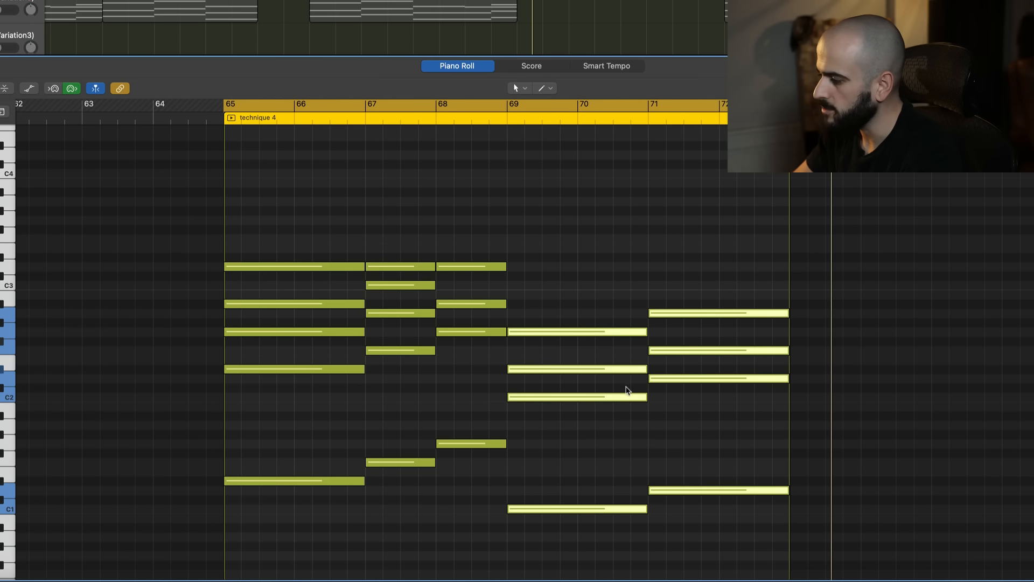
{"action": "left_click", "coordinate": [594, 369]}
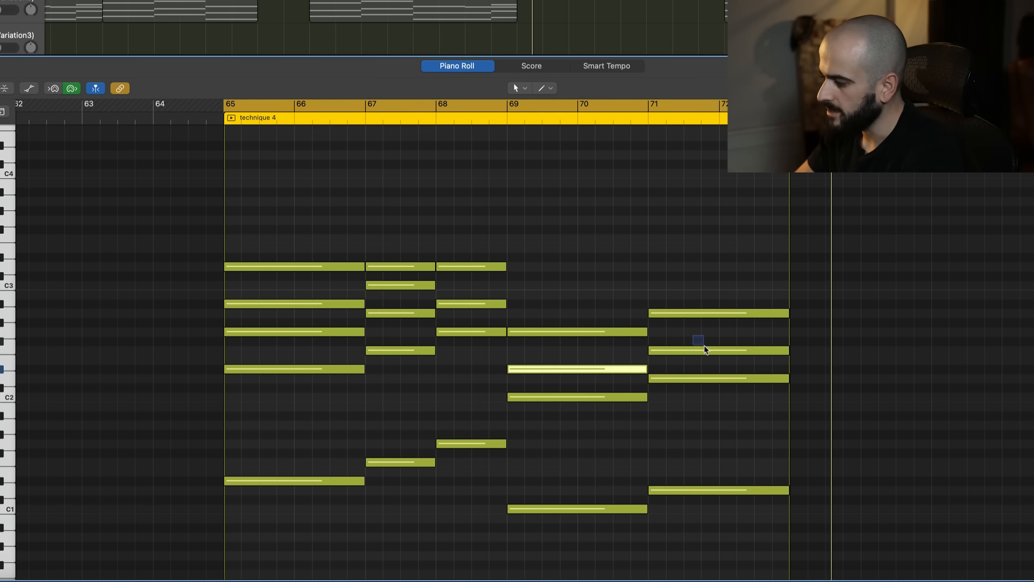
{"action": "left_click_drag", "start_coordinate": [703, 347], "coordinate": [705, 354]}
{"action": "left_click_drag", "start_coordinate": [545, 370], "coordinate": [550, 258]}
Set the velocity of the five bass notes to 94 and enlarge the note area by shrinking the automation lane
{"action": "scroll", "coordinate": [337, 391], "scroll_direction": "down", "scroll_amount": 3}
{"action": "left_click", "coordinate": [337, 391]}
{"action": "left_click_drag", "start_coordinate": [305, 374], "coordinate": [688, 481]}
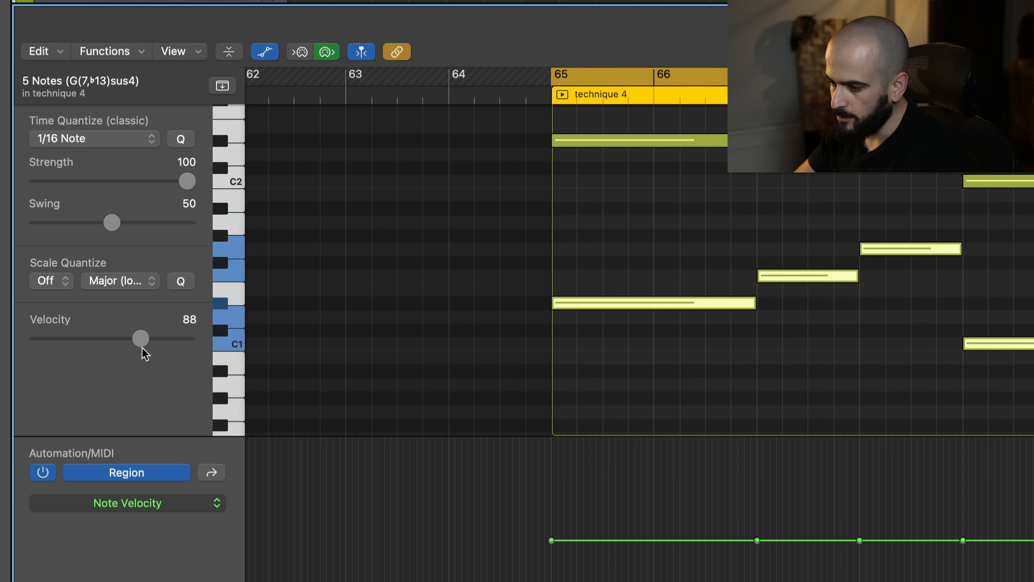
{"action": "left_click_drag", "start_coordinate": [141, 338], "coordinate": [146, 344]}
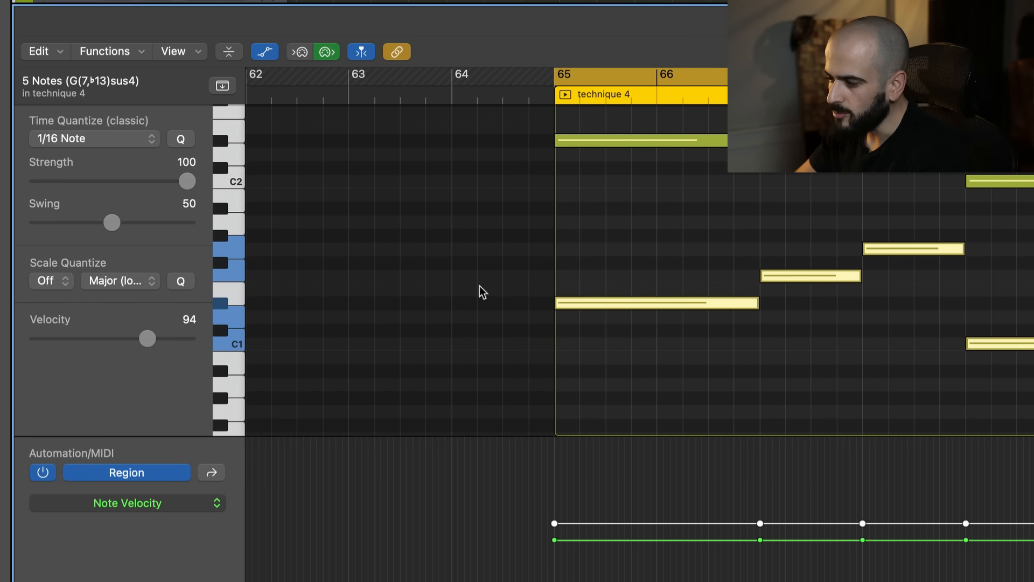
{"action": "left_click_drag", "start_coordinate": [173, 436], "coordinate": [172, 526]}
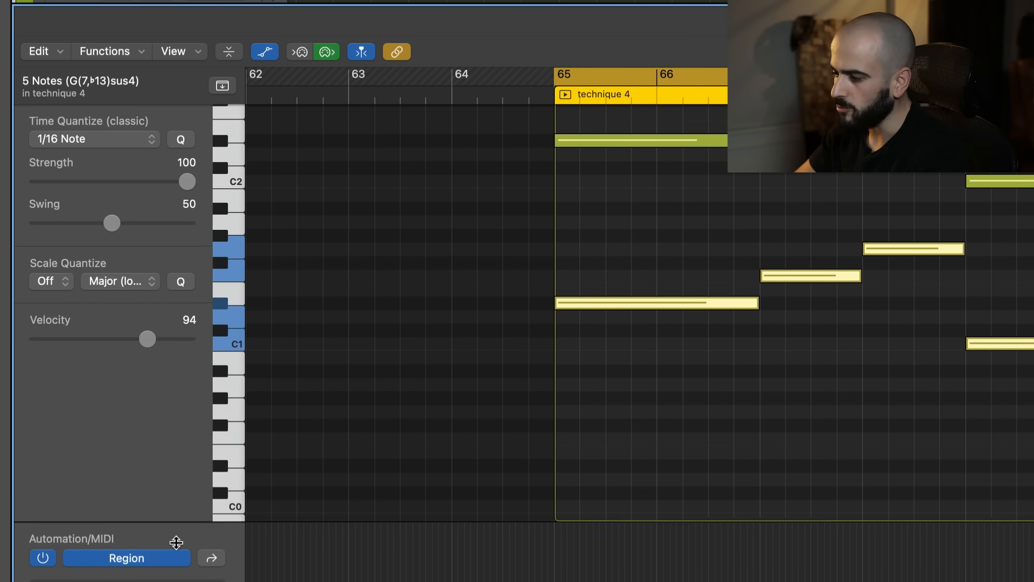